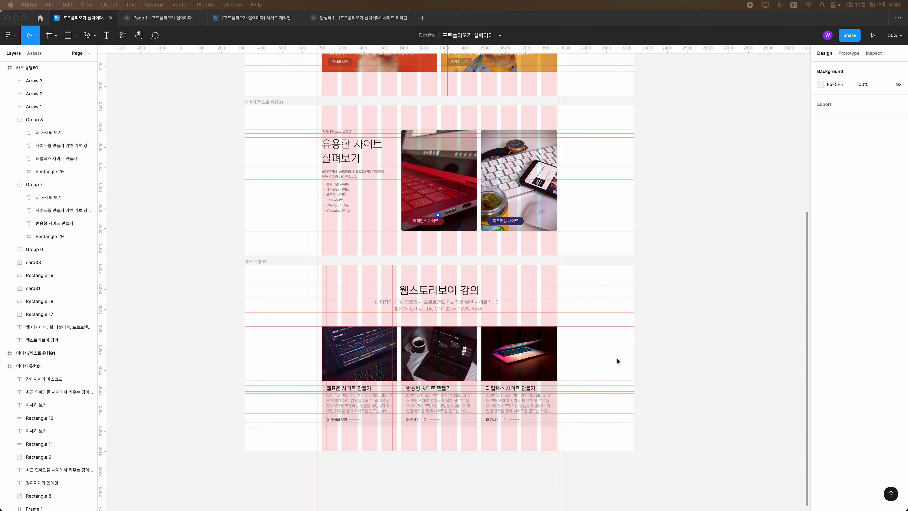
Step: Add 배너 유형01 as a new line after 카드 유형01 in the memo's section list
scroll(370, 295, "up", 2)
scroll(327, 285, "up", 5)
scroll(327, 285, "up", 3)
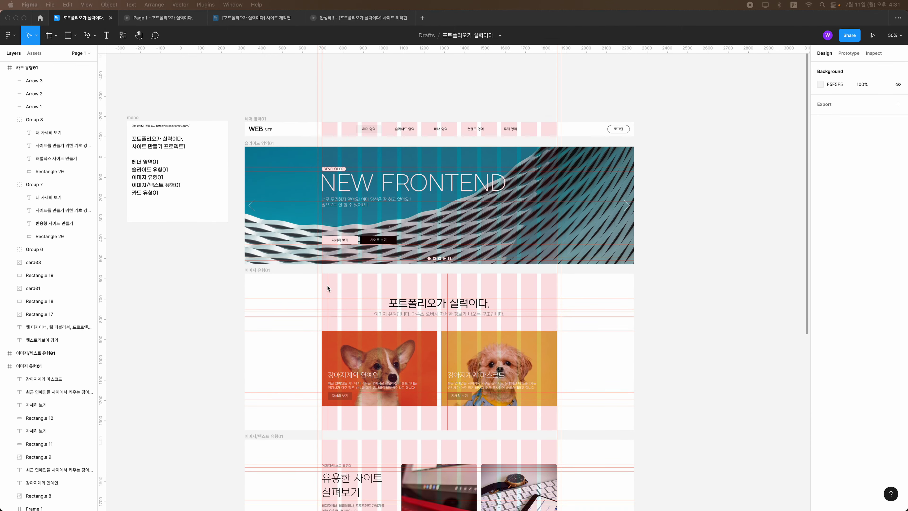
scroll(328, 286, "down", 6)
scroll(328, 286, "down", 1)
scroll(328, 287, "down", 3)
scroll(327, 287, "up", 4)
scroll(337, 238, "up", 3)
scroll(331, 215, "up", 2)
scroll(326, 220, "up", 2)
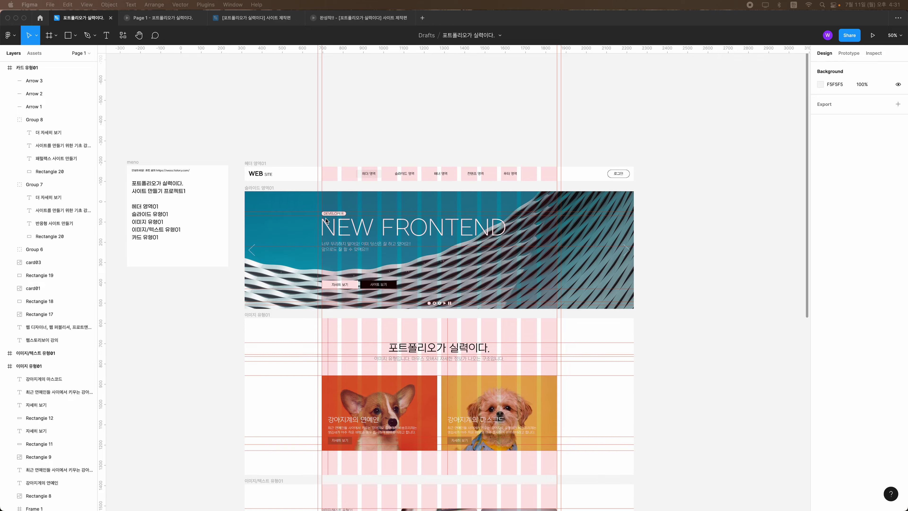
scroll(320, 218, "down", 9)
scroll(307, 216, "down", 3)
scroll(292, 265, "down", 1)
scroll(297, 306, "up", 2)
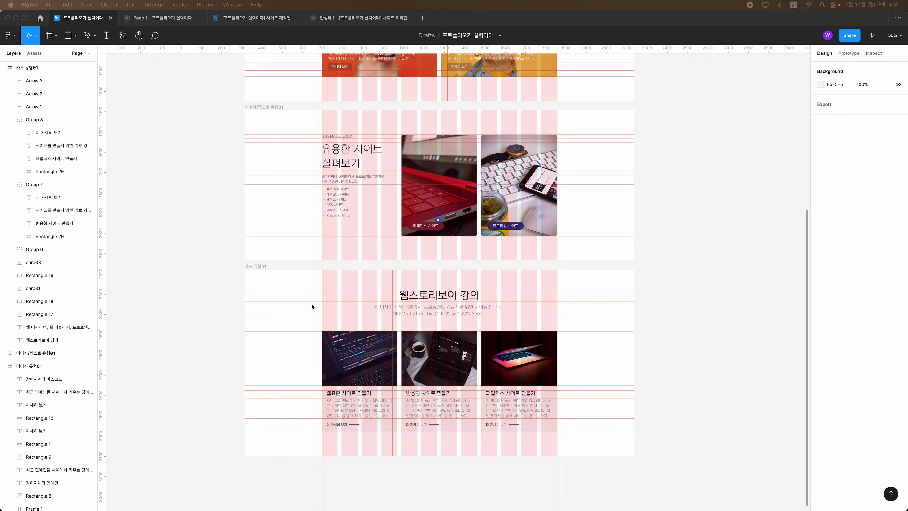
scroll(311, 304, "up", 4)
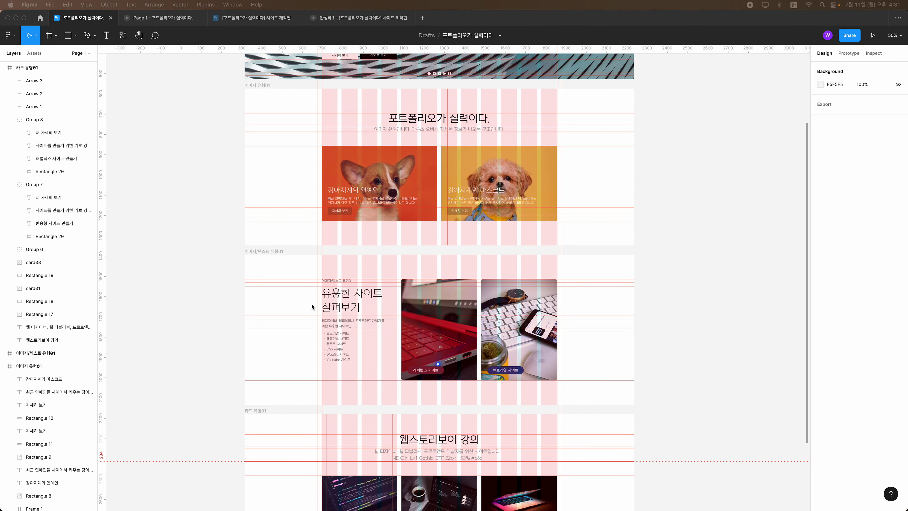
scroll(311, 304, "down", 3)
scroll(312, 303, "down", 4)
scroll(311, 304, "left", 2)
scroll(312, 303, "up", 11)
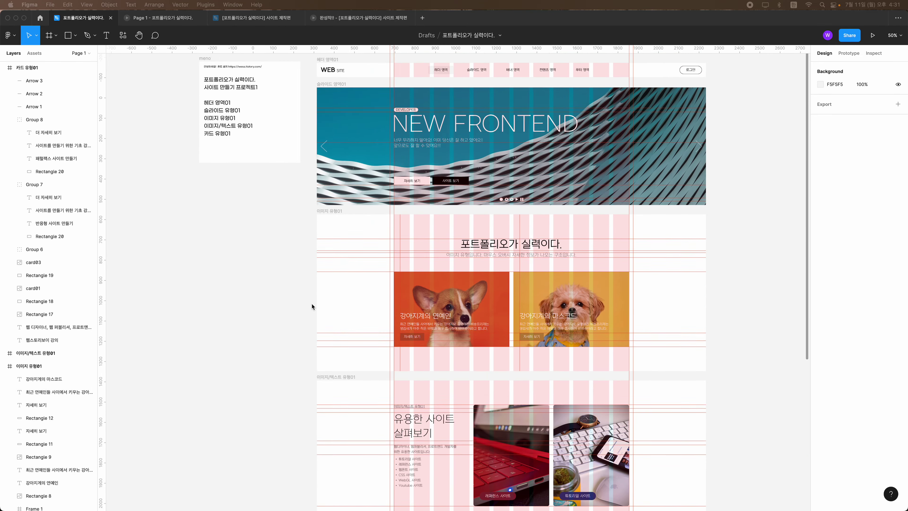
scroll(312, 304, "up", 2)
scroll(312, 303, "left", 3)
key("shift+0")
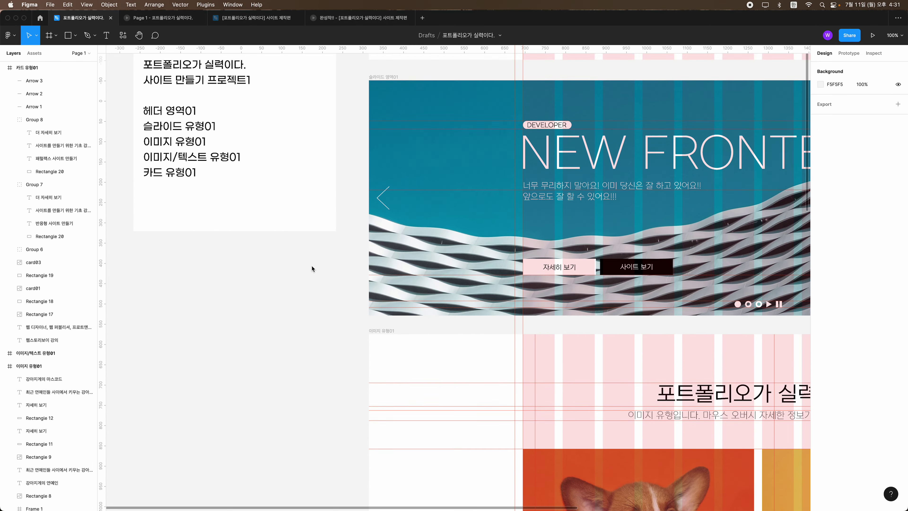
scroll(312, 266, "up", 2)
scroll(312, 267, "left", 2)
scroll(312, 266, "left", 1)
double_click(321, 224)
left_click(322, 224)
key("Return")
type("배너 유형01")
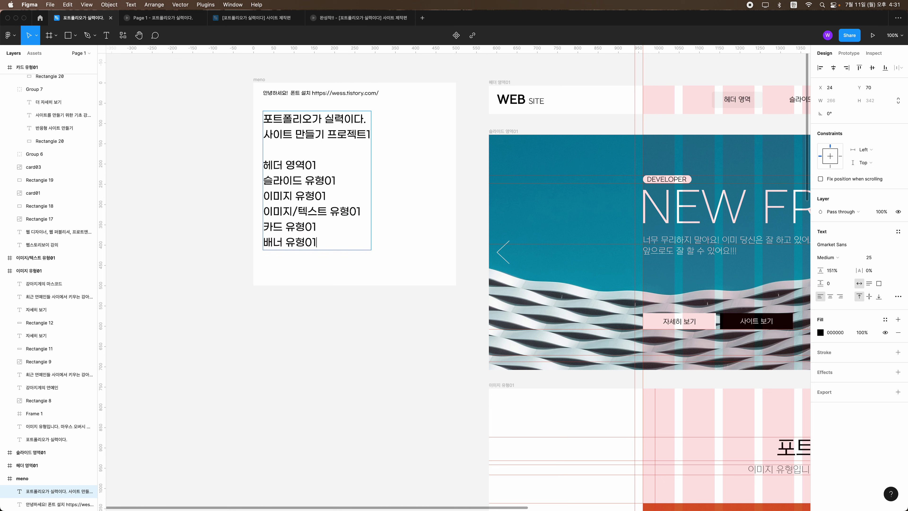
key("Escape")
Step: Zoom out and move the view to the empty area below the card section
scroll(442, 231, "right", 1)
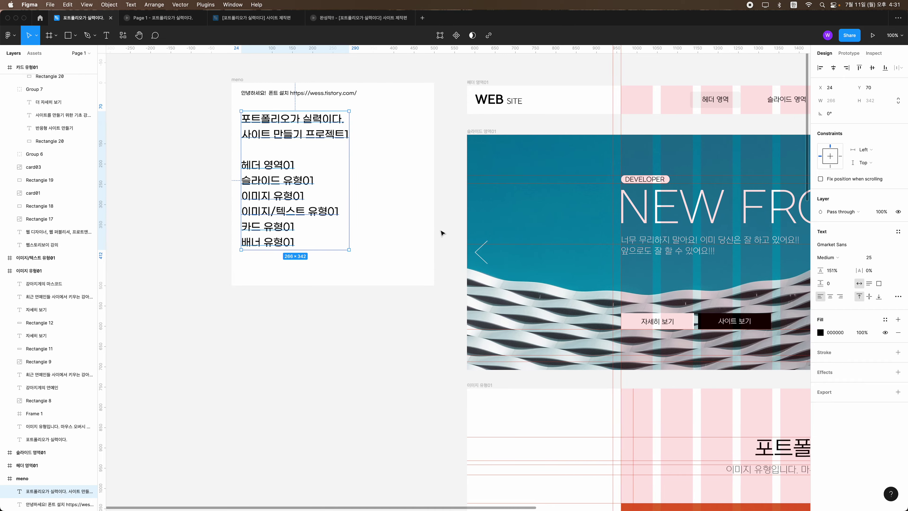
scroll(441, 231, "right", 4)
scroll(424, 249, "down", 15)
scroll(423, 249, "down", 3)
key("minus")
scroll(423, 251, "down", 3)
scroll(424, 252, "down", 3)
scroll(399, 304, "down", 3)
scroll(399, 304, "right", 2)
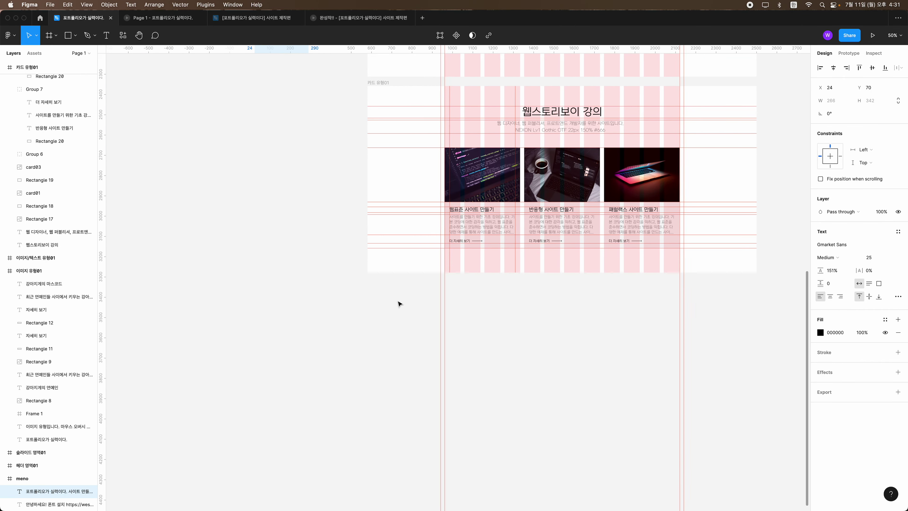
key("Escape")
Step: Draw a 1920×338 rectangle below the cards and wrap it in a frame named 배너 유형01
key("r")
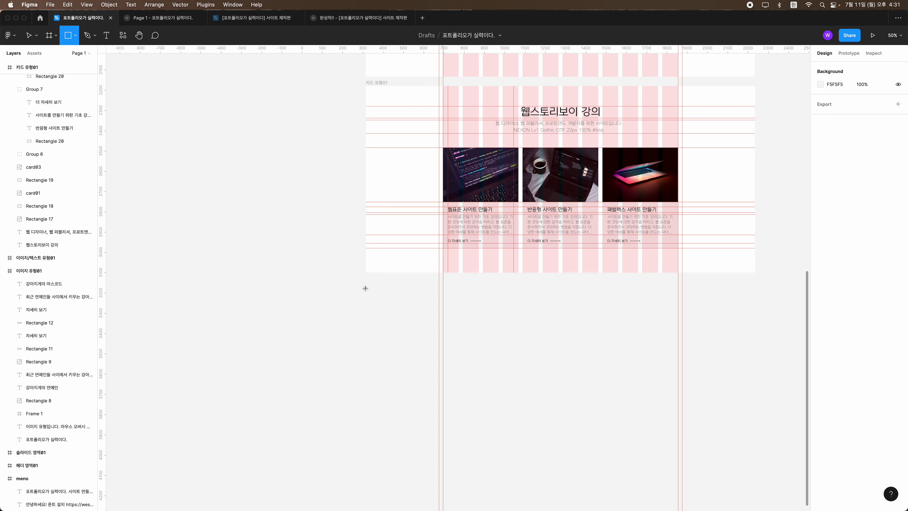
left_click_drag(367, 287, 754, 354)
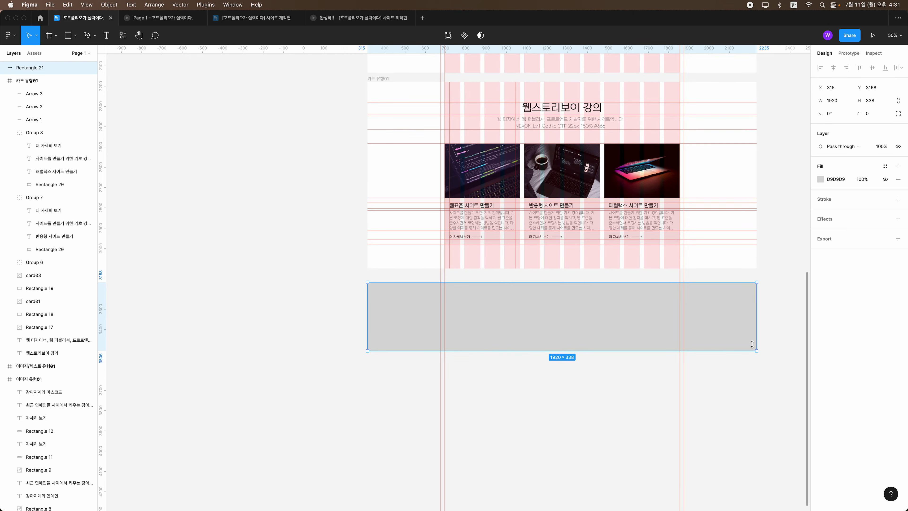
right_click(371, 307)
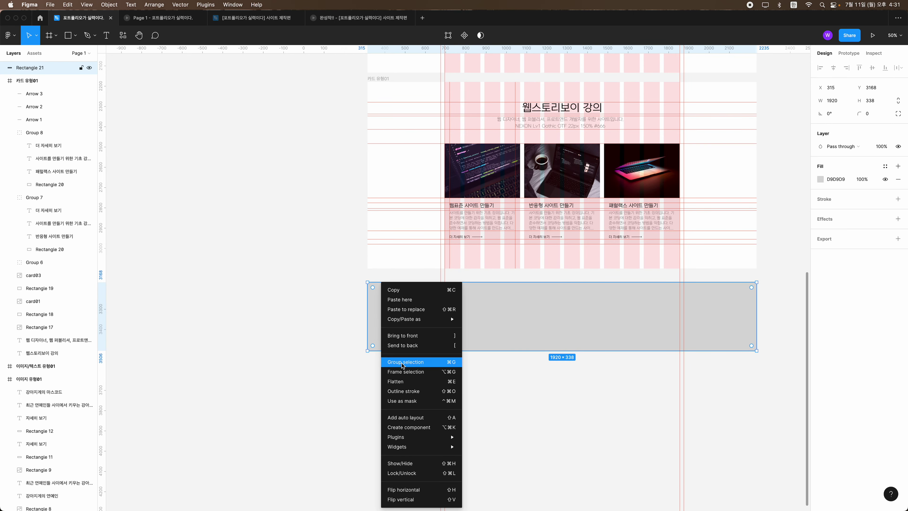
left_click(402, 372)
type("배너 유형")
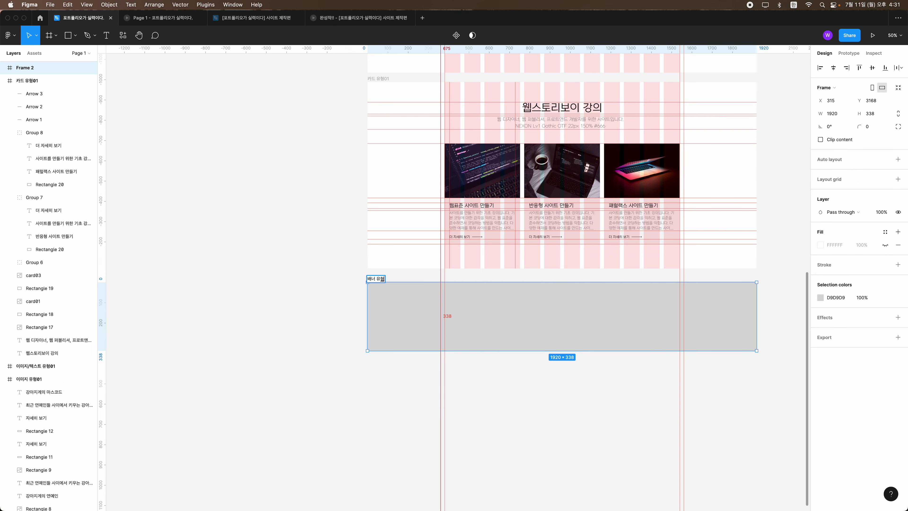
type("01")
key("Return")
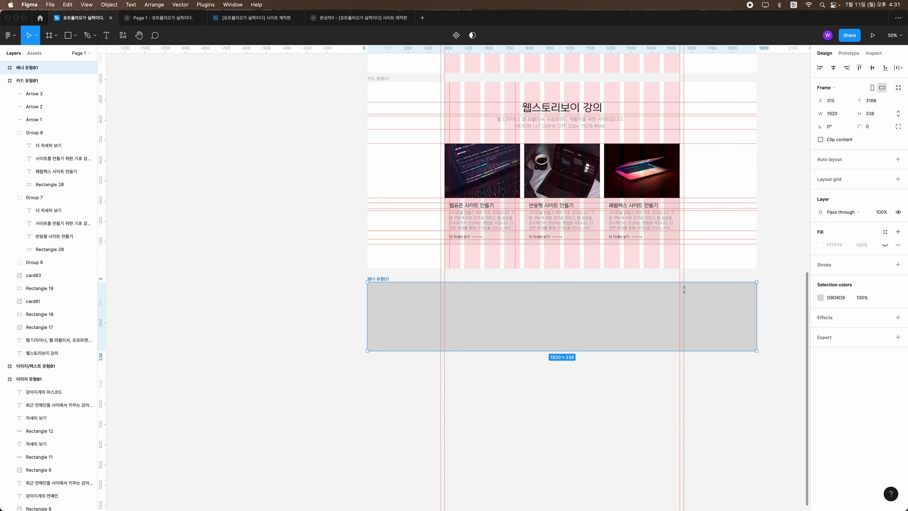
Step: Set the banner's fill colour to white
left_click(820, 298)
left_click(748, 319)
left_click_drag(712, 311, 714, 309)
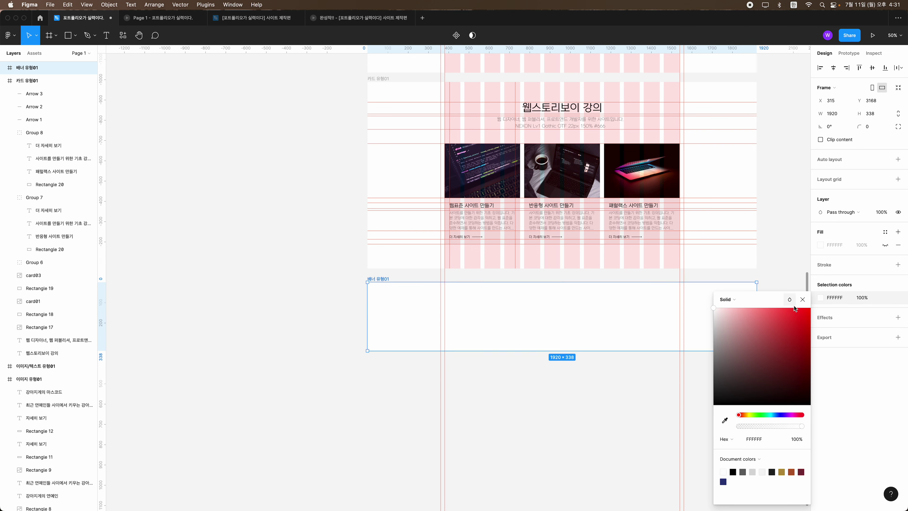
key("Escape")
Step: Delete the inner rectangle from 배너 유형01 and make the frame's white fill visible
left_click(3, 68)
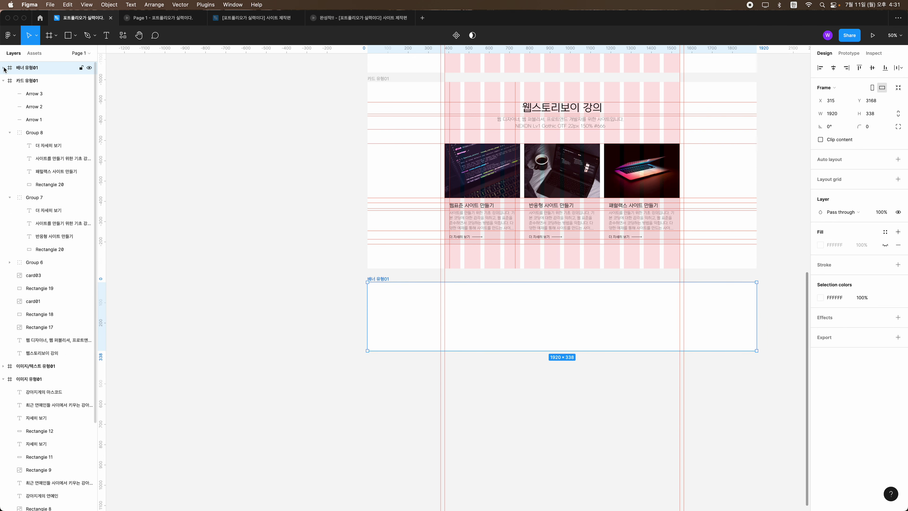
left_click(4, 93)
left_click(3, 119)
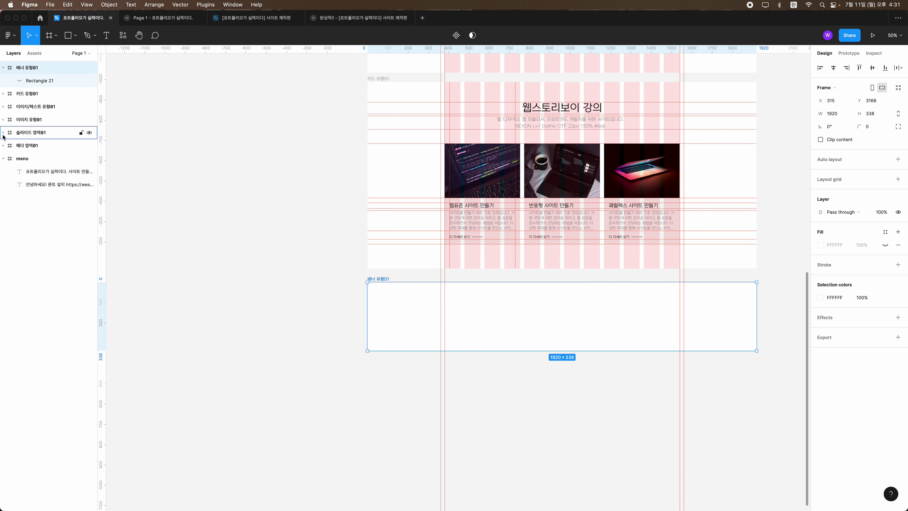
left_click(4, 158)
left_click(50, 81)
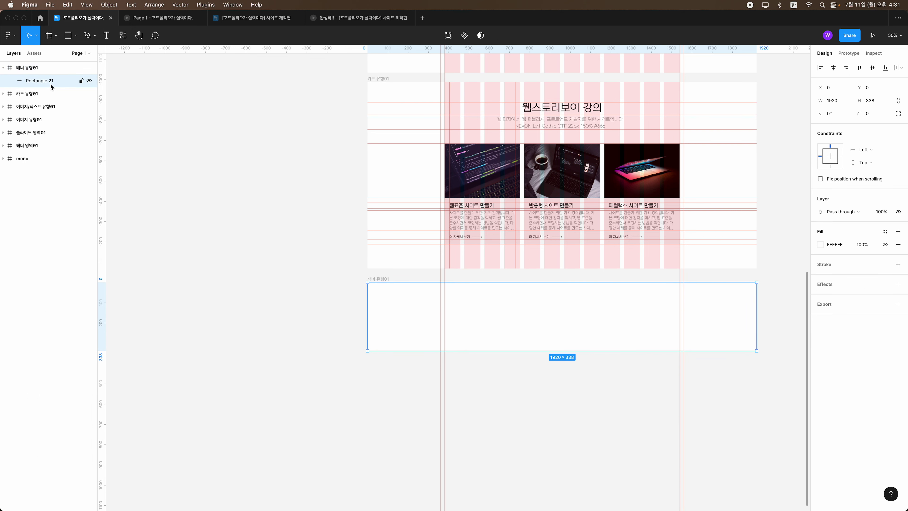
key("Delete")
left_click(393, 297)
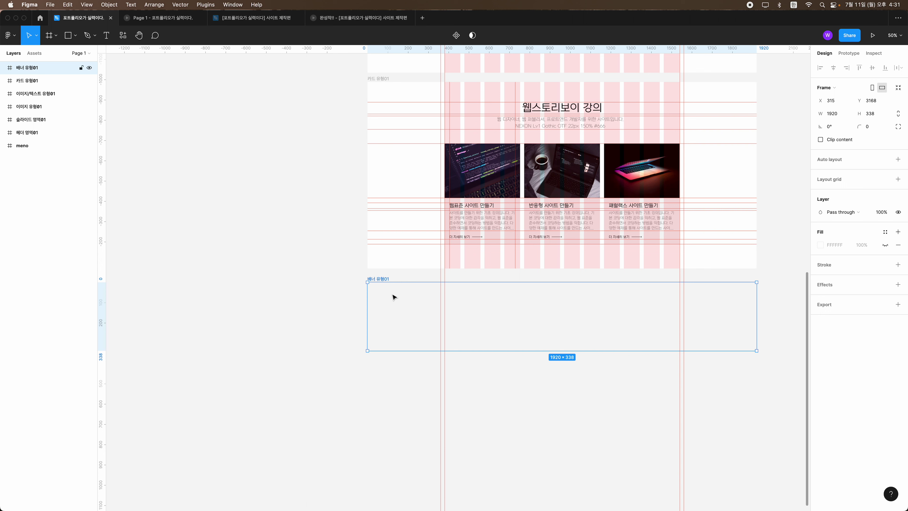
left_click(885, 245)
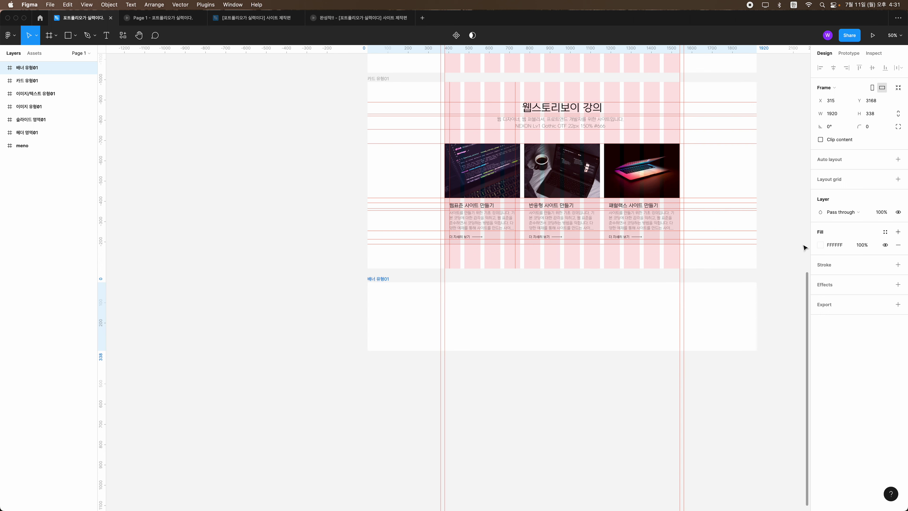
scroll(487, 320, "right", 2)
scroll(454, 321, "right", 2)
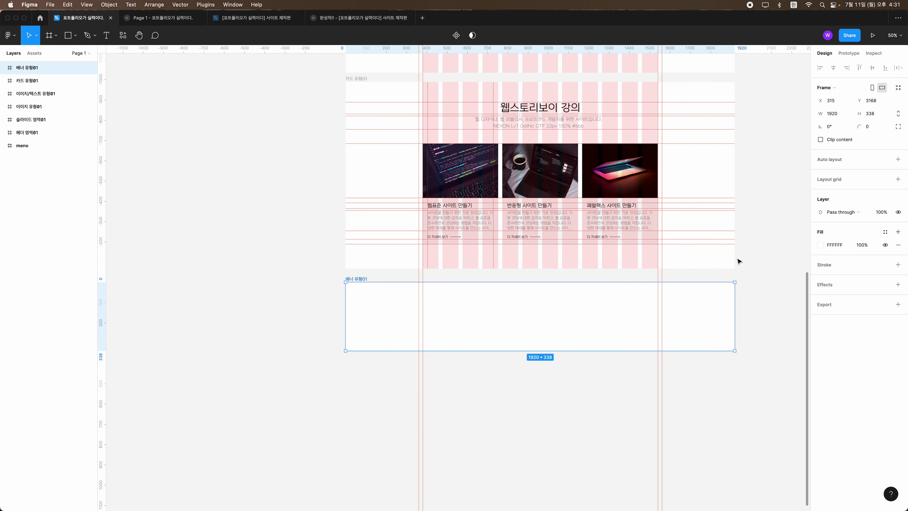
Step: Add a 12-column layout grid with 380 margin and 20 gutter to 배너 유형01
left_click(898, 179)
left_click(820, 192)
left_click(727, 193)
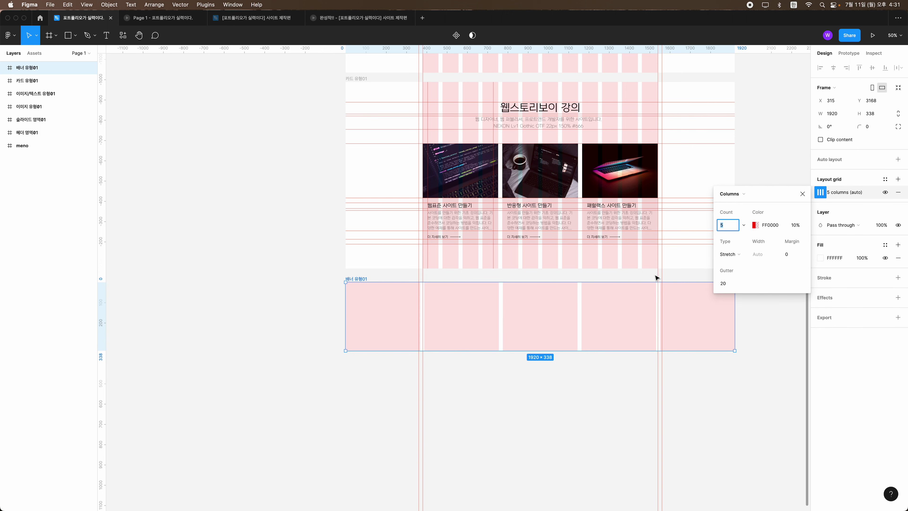
key("Return")
left_click(781, 255)
key("Return")
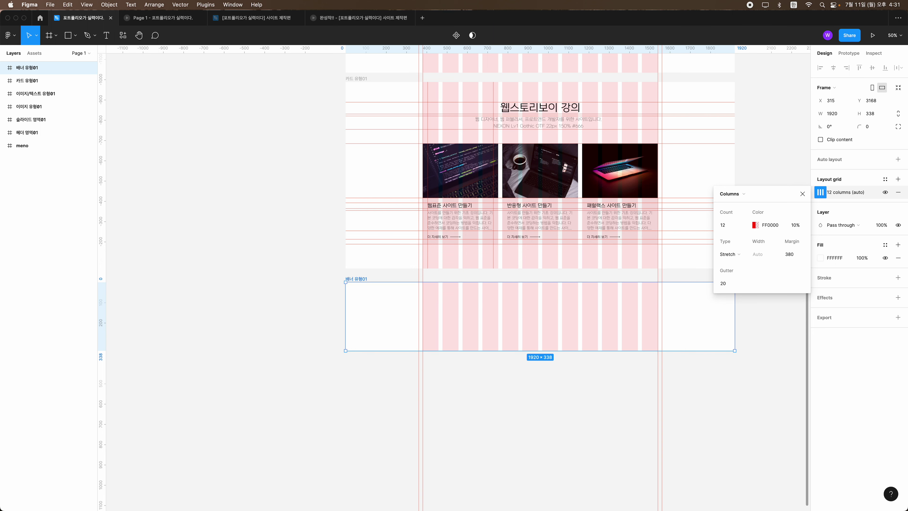
left_click(452, 391)
key("shift+0")
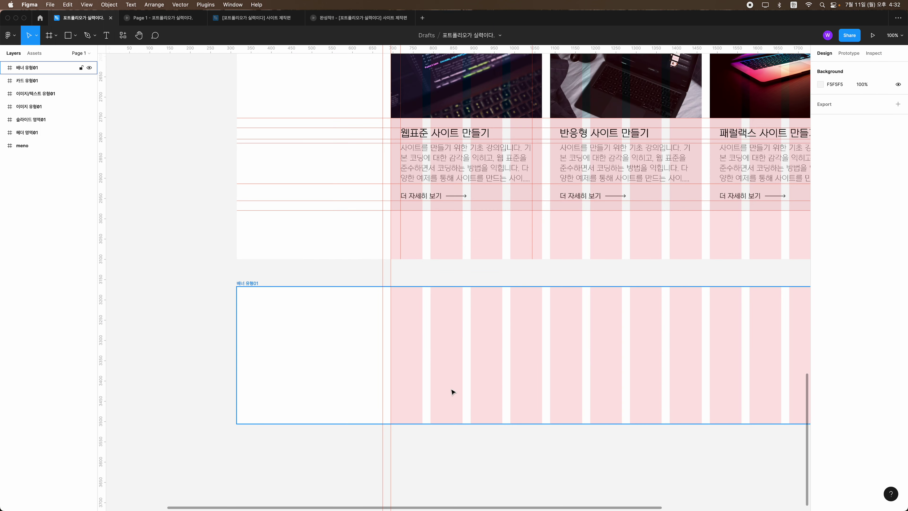
scroll(451, 331, "down", 2)
scroll(451, 330, "right", 3)
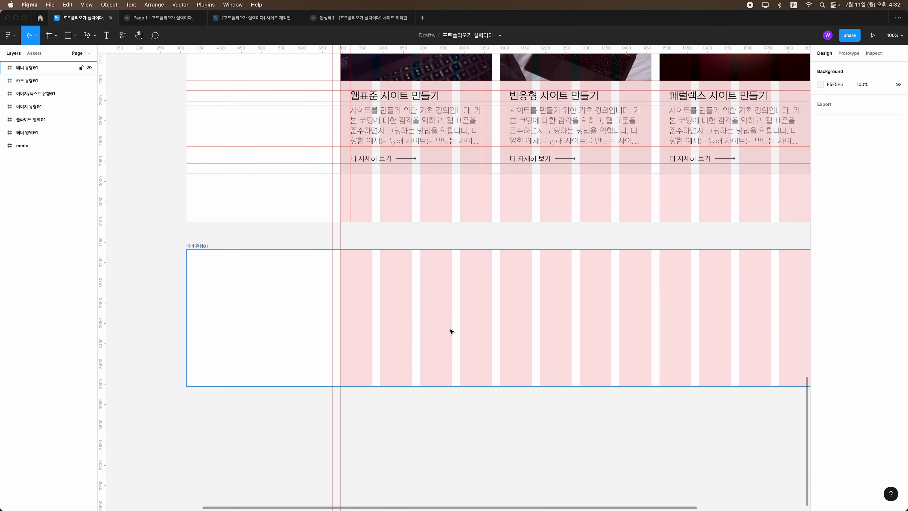
scroll(445, 326, "right", 1)
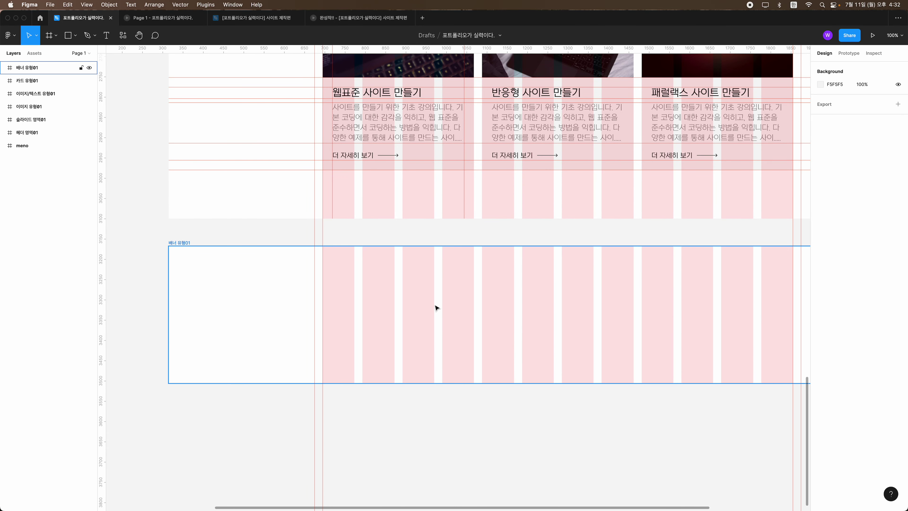
Step: Draw a small test rectangle 120 high at the banner's top-left corner
left_click(338, 249)
key("r")
left_click_drag(337, 247, 362, 282)
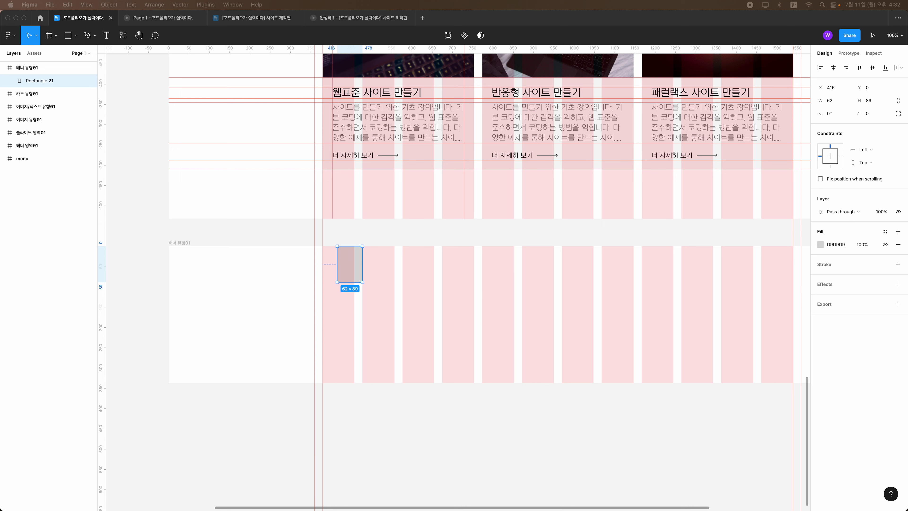
left_click(861, 102)
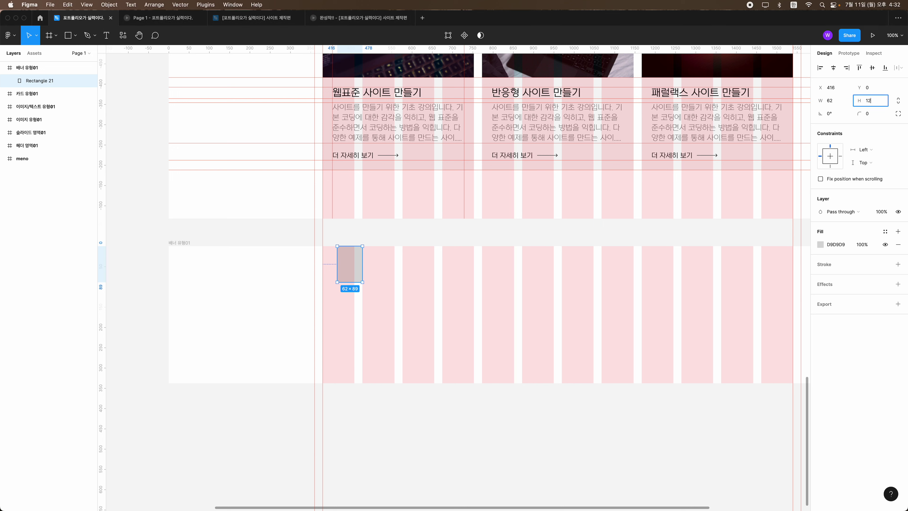
type("0")
key("Return")
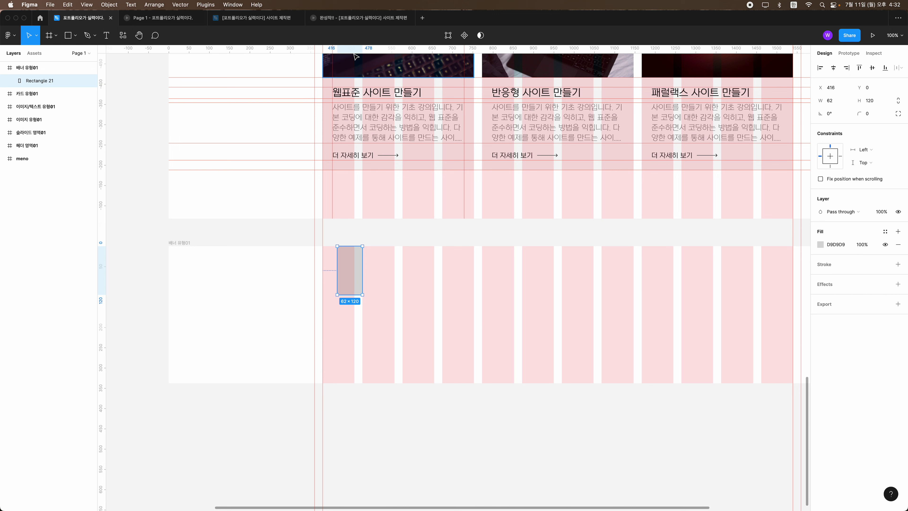
Step: Stretch the banner frame to 554 high, delete the test rectangle, and launch Unsplash
left_click(180, 243)
left_click_drag(297, 383, 278, 471)
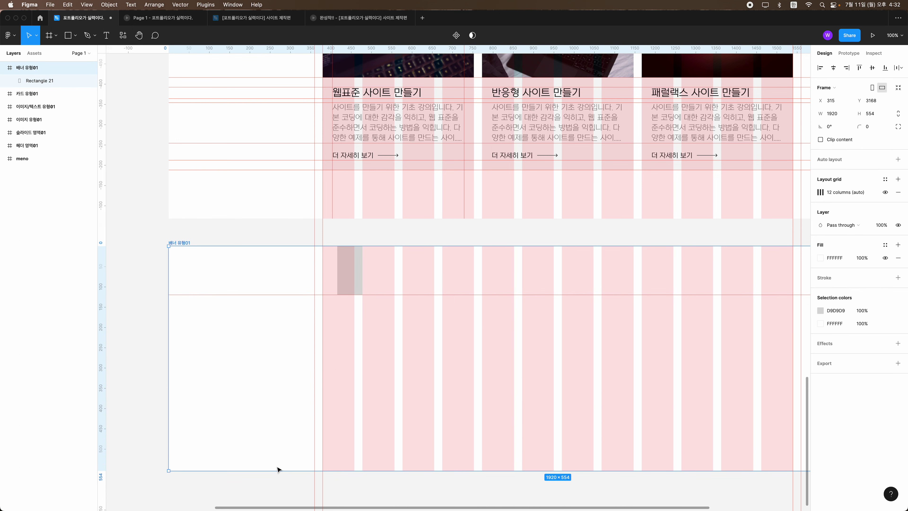
left_click(350, 288)
key("Delete")
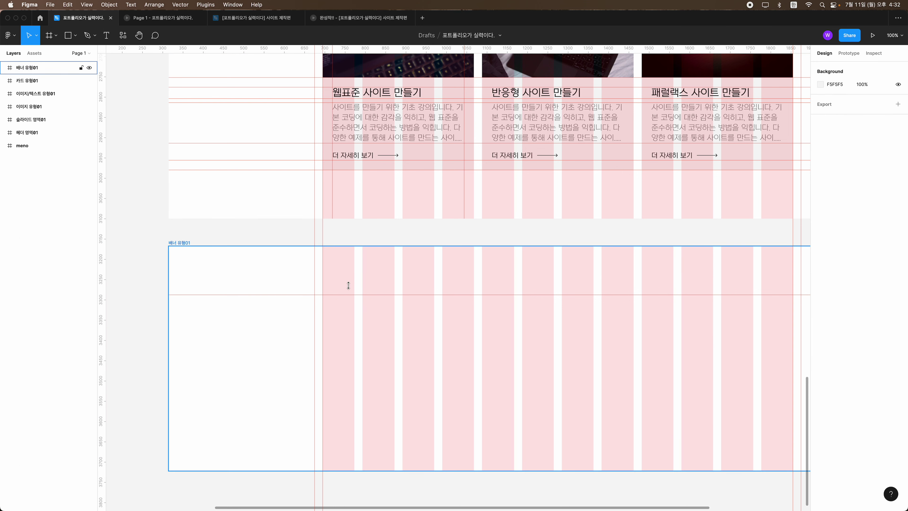
key("minus")
left_click(323, 259)
scroll(328, 259, "right", 5)
scroll(330, 259, "left", 4)
scroll(329, 260, "left", 1)
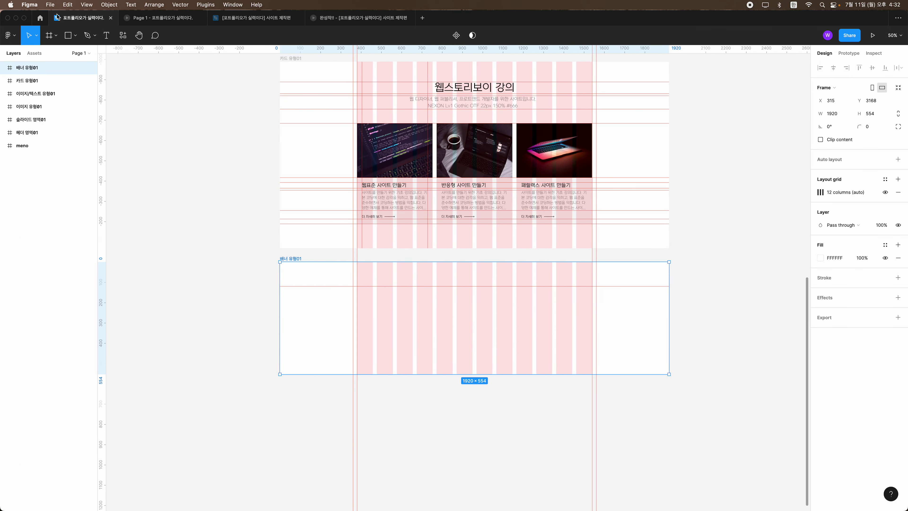
left_click(10, 35)
left_click(115, 155)
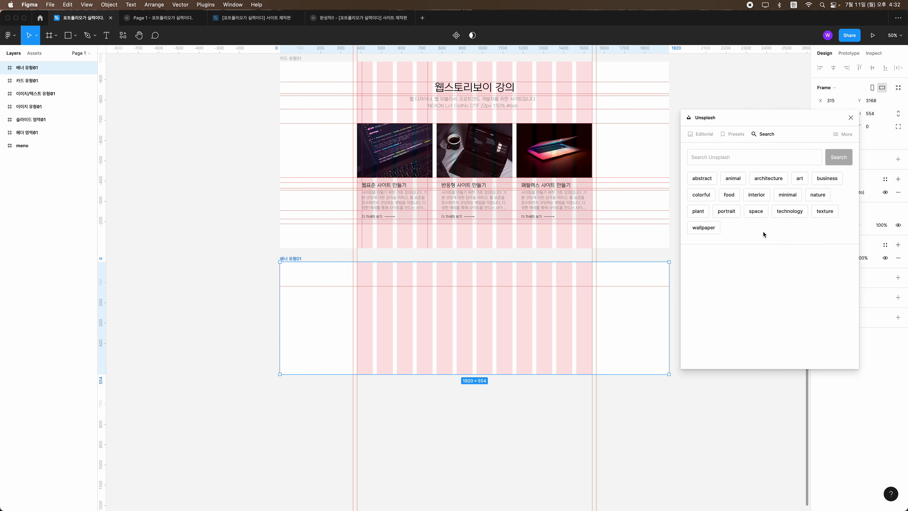
Step: Search Unsplash for architecture and place a photo into the banner frame
left_click(774, 179)
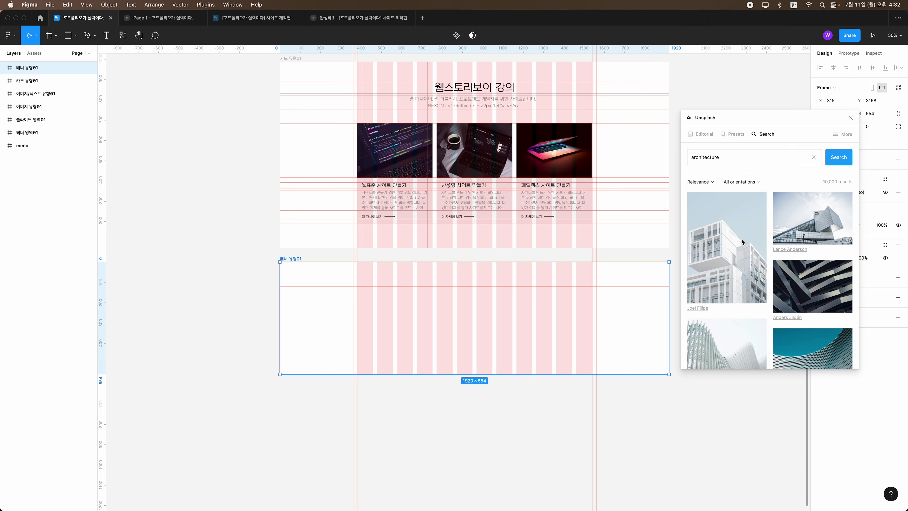
scroll(742, 239, "down", 3)
scroll(799, 268, "down", 3)
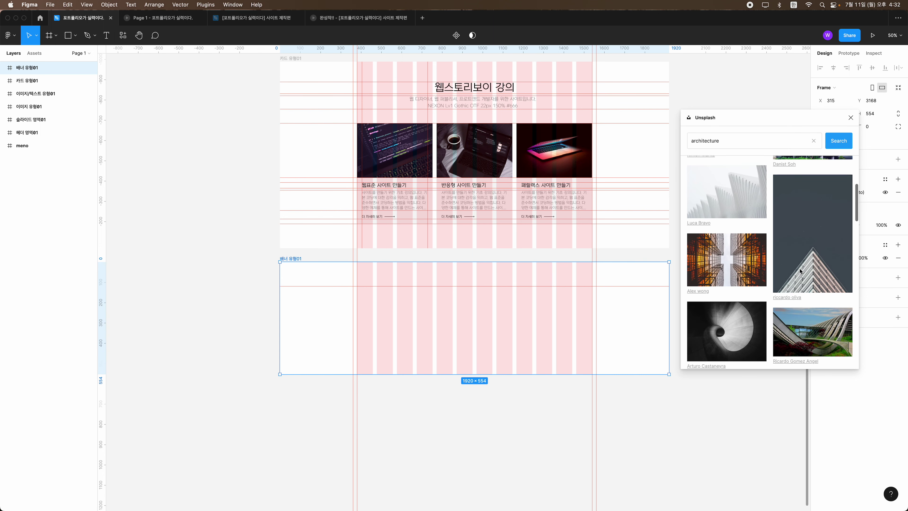
left_click(820, 255)
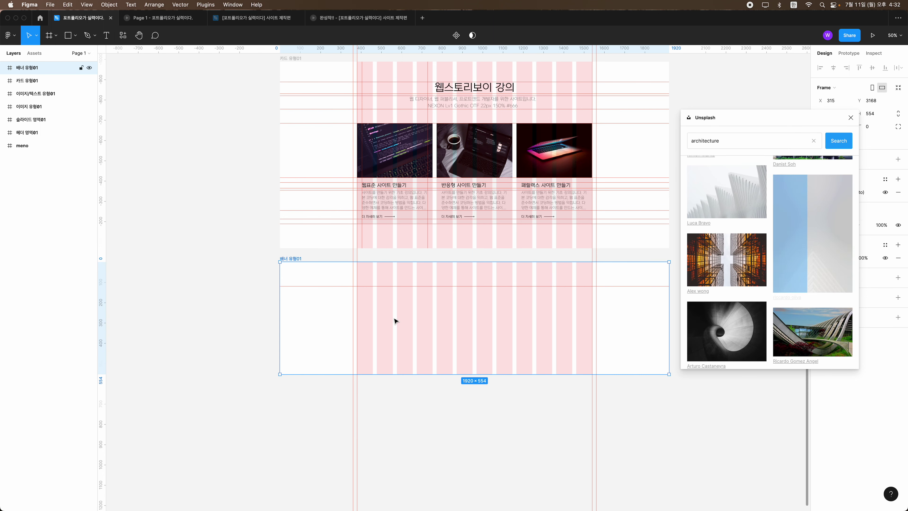
Step: Browse the architecture results and insert a blue curved-architecture photo into the banner
scroll(395, 320, "right", 2)
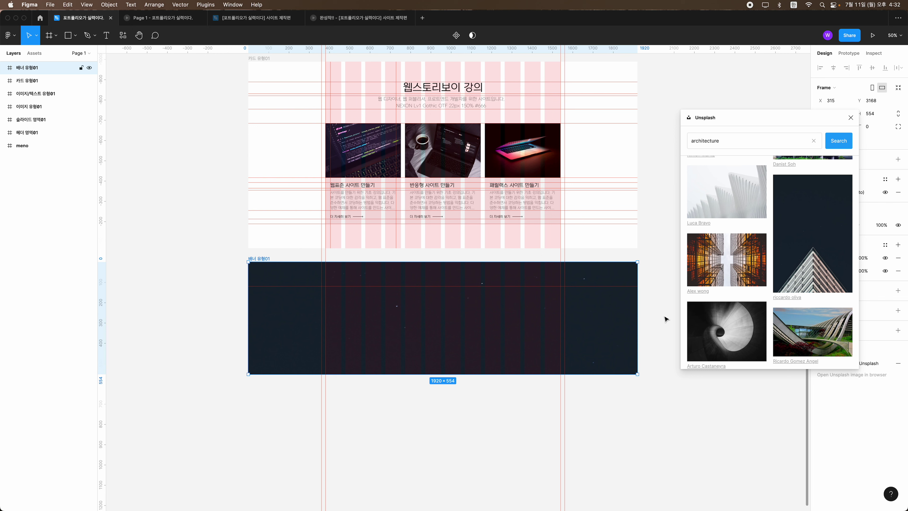
scroll(764, 312, "down", 3)
scroll(764, 311, "down", 3)
scroll(764, 313, "down", 2)
scroll(764, 314, "down", 2)
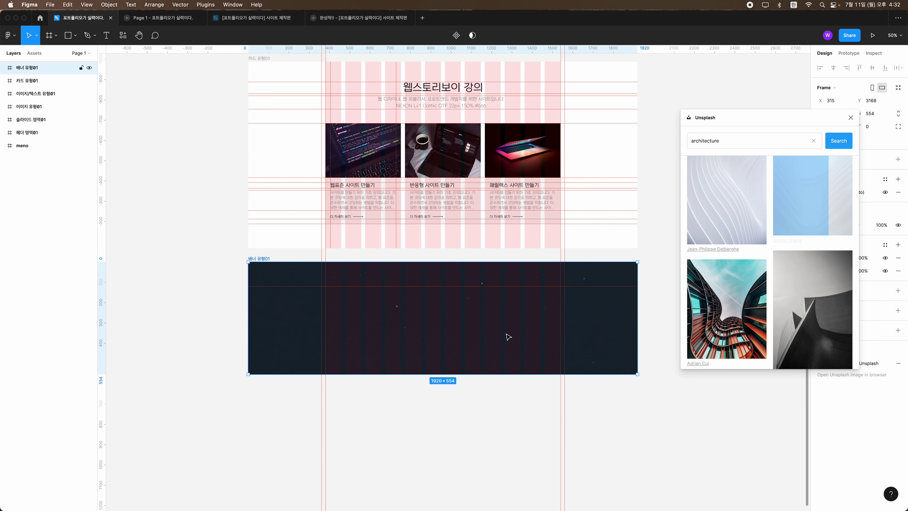
scroll(507, 336, "up", 2)
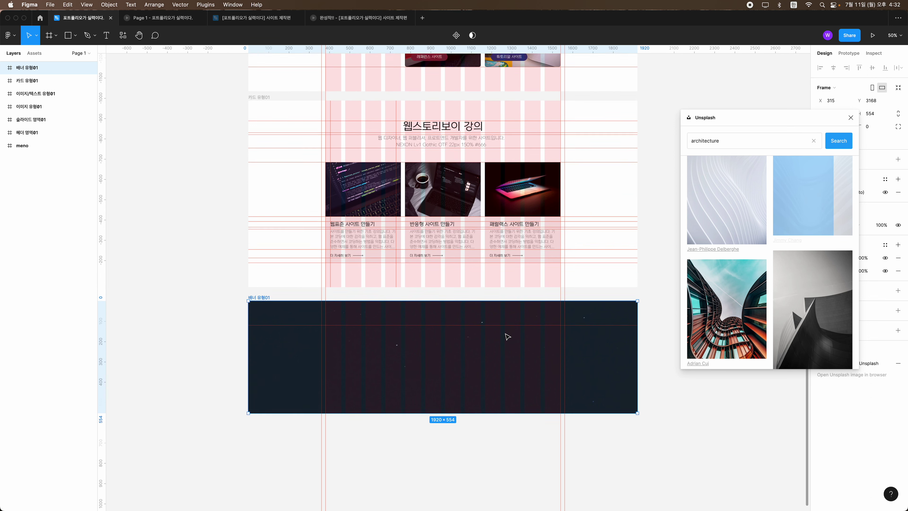
scroll(506, 336, "up", 5)
scroll(507, 336, "up", 1)
scroll(506, 336, "up", 2)
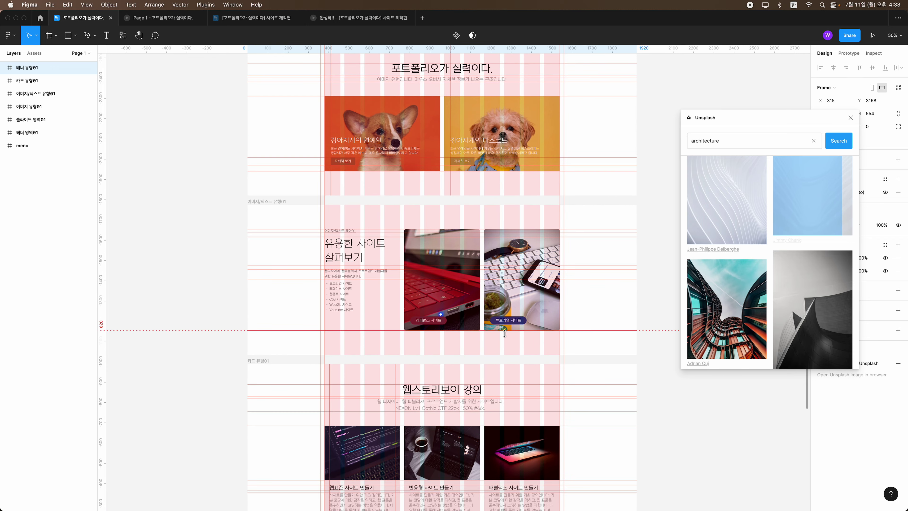
scroll(507, 336, "up", 2)
scroll(507, 336, "up", 1)
scroll(507, 337, "down", 10)
scroll(504, 337, "down", 3)
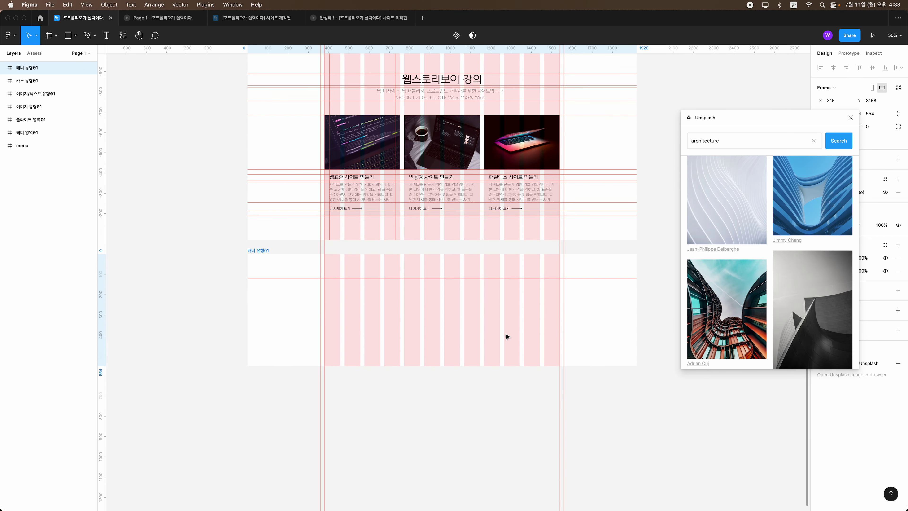
scroll(808, 335, "down", 2)
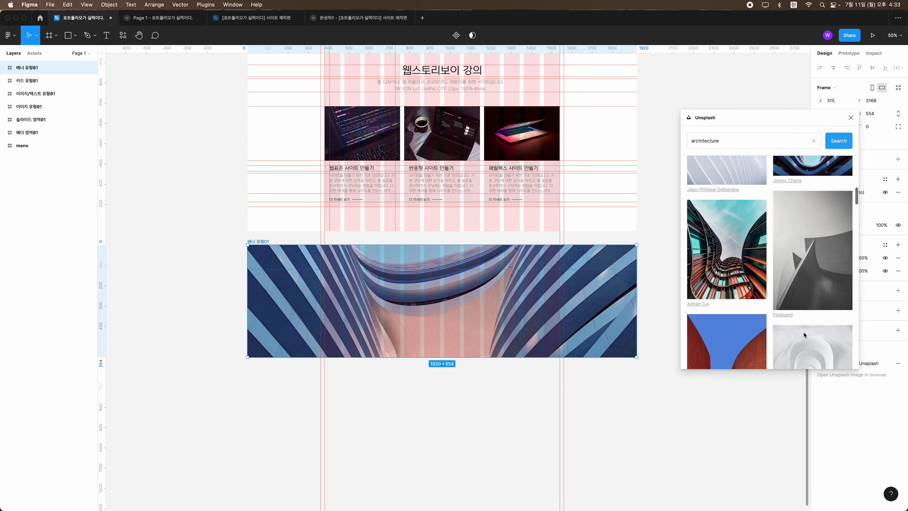
left_click(798, 271)
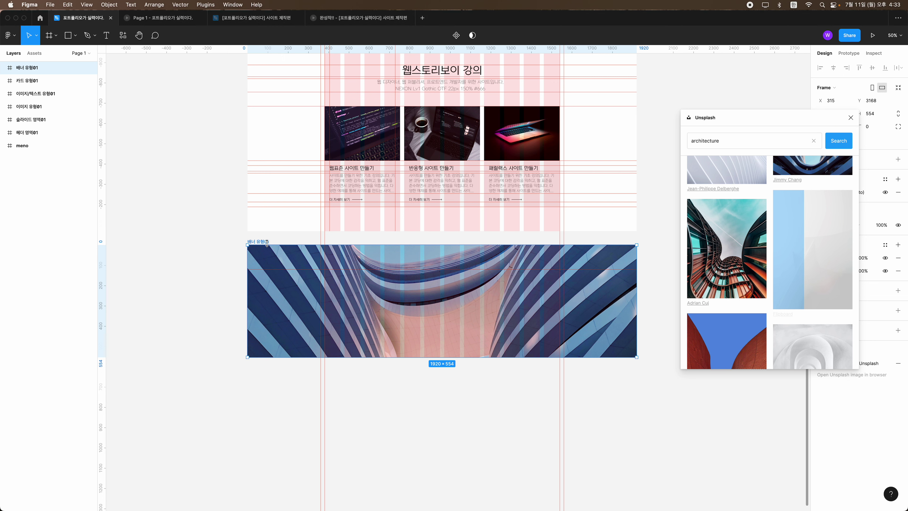
Step: Paste the mountain-sky banner_bg01 image into the banner frame
key("super+v")
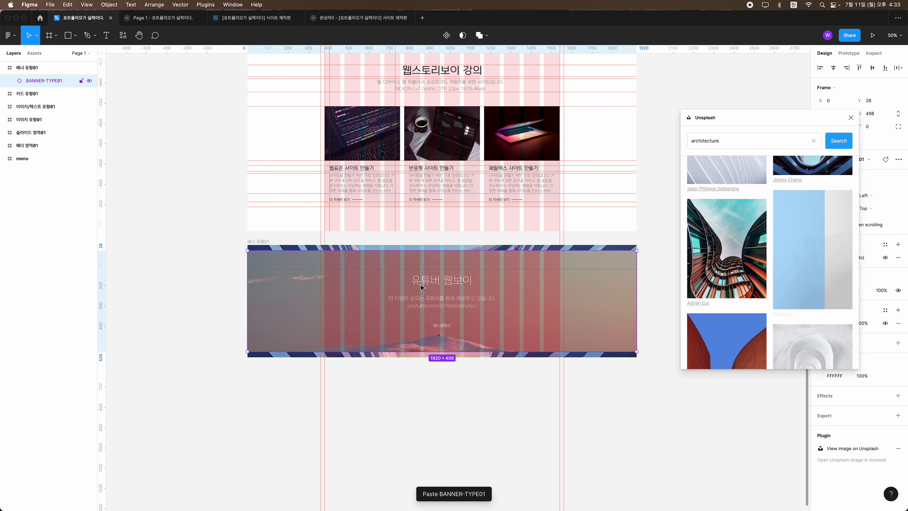
key("super+z")
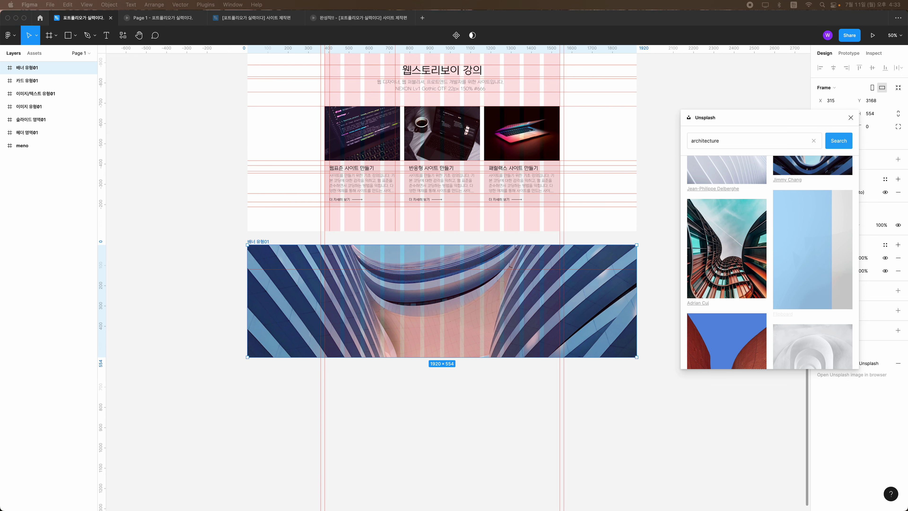
key("super+v")
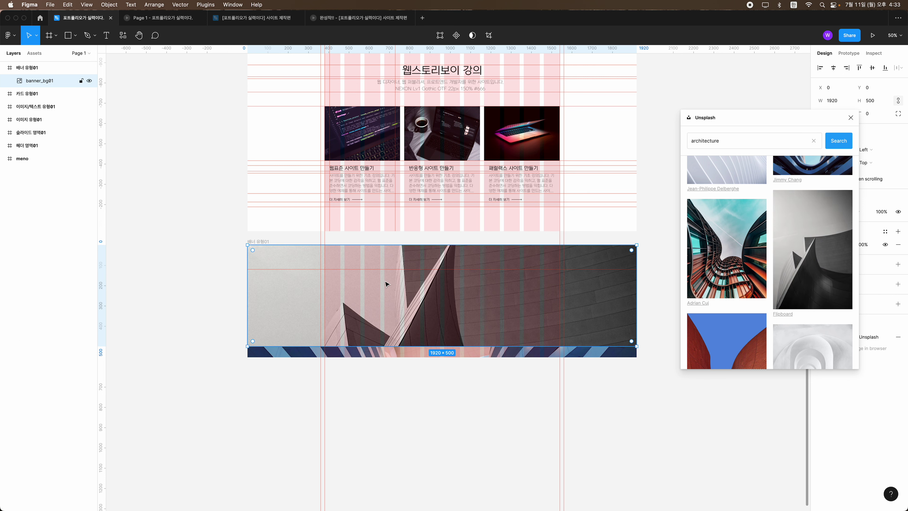
key("super+z")
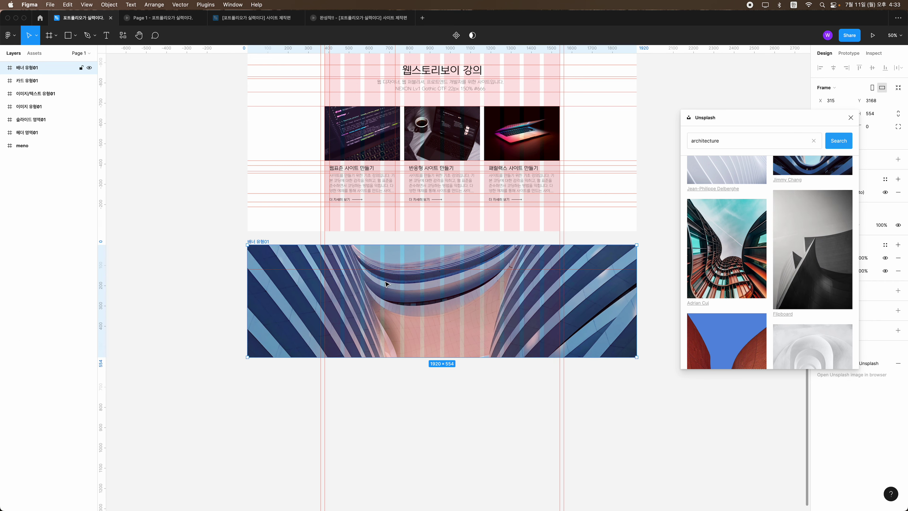
key("super+v")
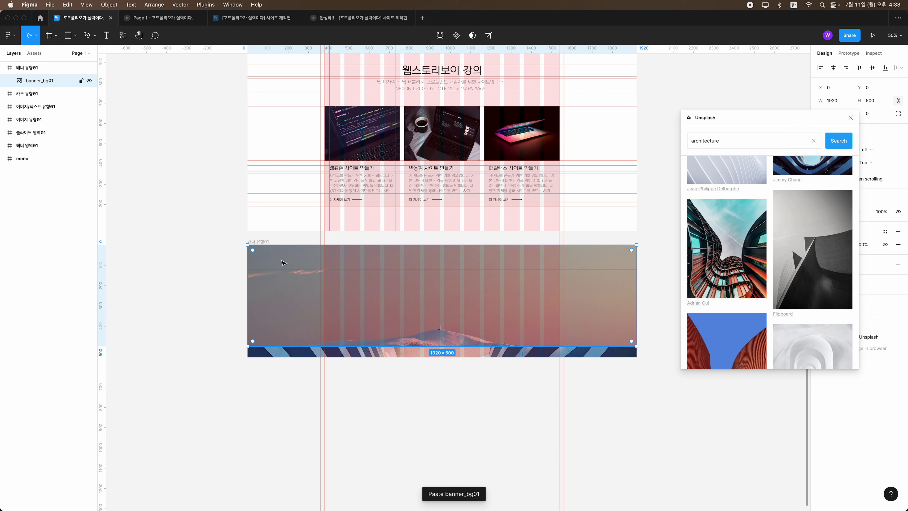
Step: Close Unsplash and remove the architecture Image fill from the banner frame
left_click(263, 244)
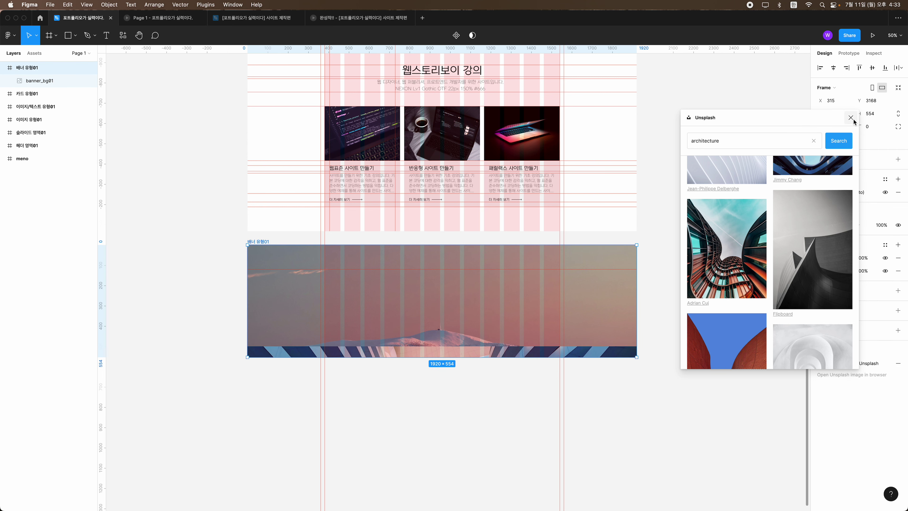
left_click(851, 118)
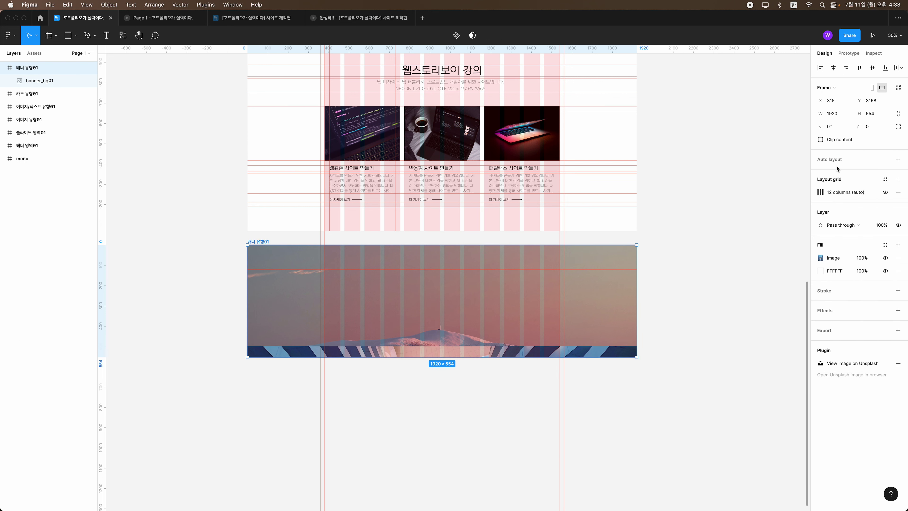
left_click(895, 258)
Step: Shrink the banner to 500 high and copy the 웹스토리보이 강의 title into it
left_click_drag(430, 357, 431, 346)
left_click(436, 378)
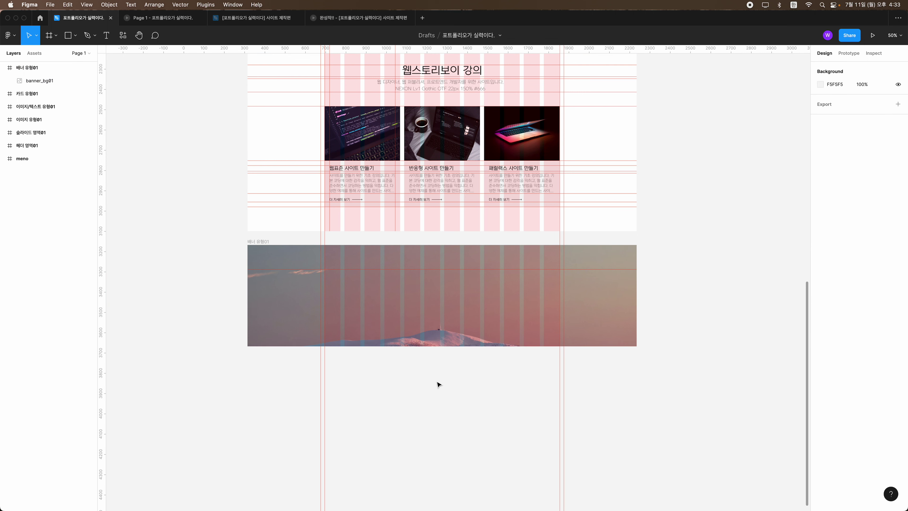
scroll(443, 317, "up", 2)
scroll(444, 316, "up", 2)
left_click(442, 129)
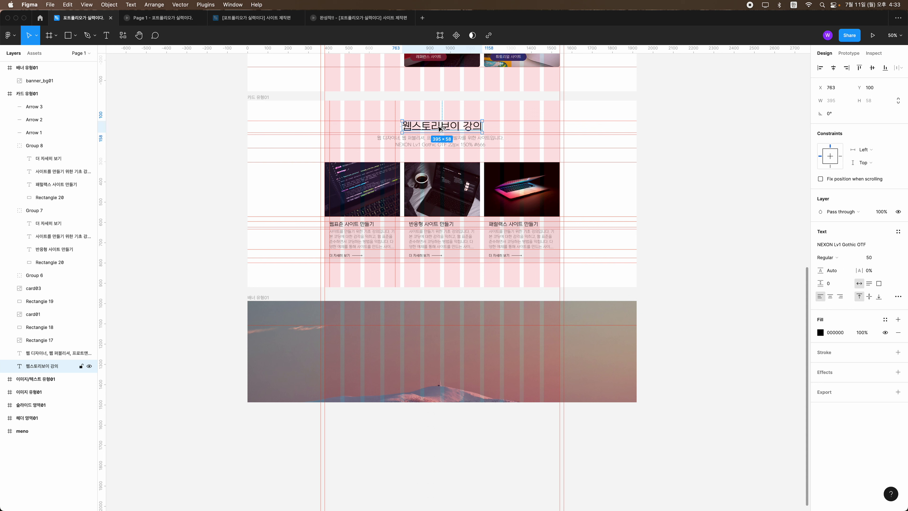
left_click_drag(439, 129, 445, 334)
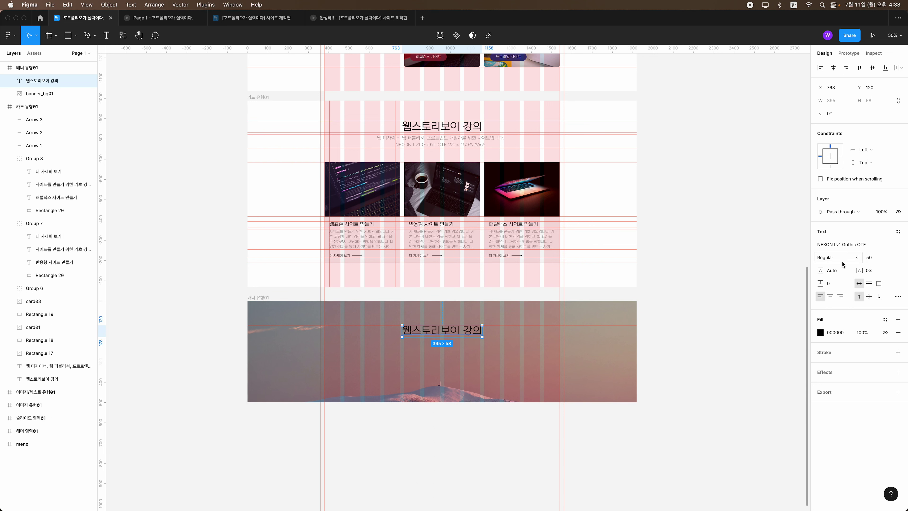
Step: Recolour the copied title to white FFFFFF and view the banner at 100%
left_click(820, 333)
type("FFFFFF")
key("Return")
left_click(803, 299)
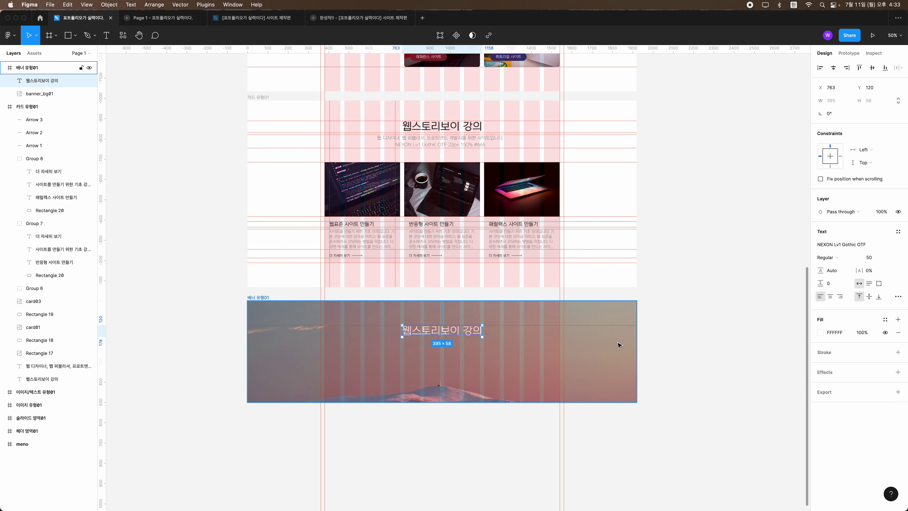
left_click(620, 349)
key("shift+0")
scroll(619, 349, "down", 3)
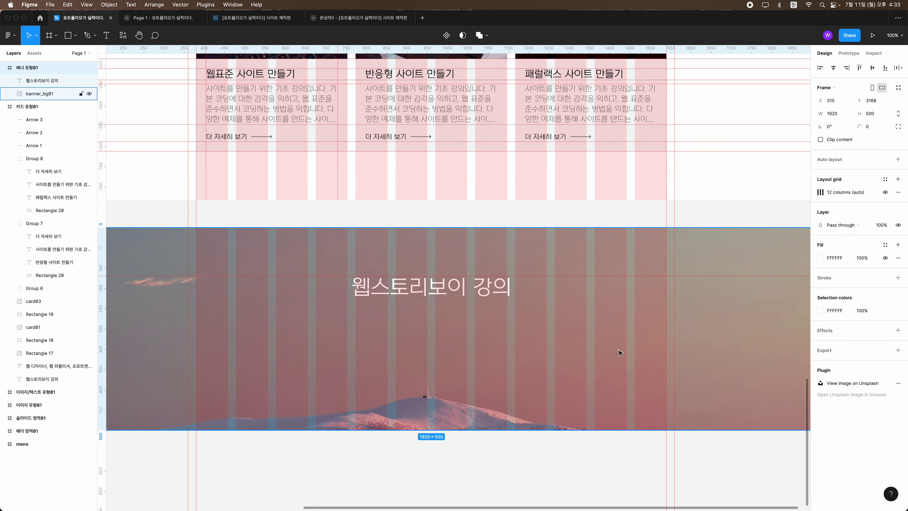
scroll(385, 339, "left", 2)
scroll(413, 340, "left", 2)
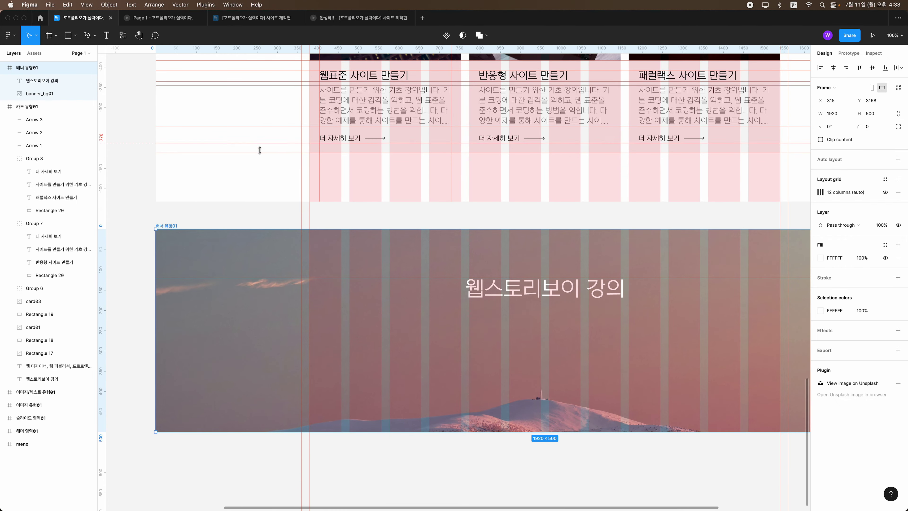
scroll(389, 258, "right", 3)
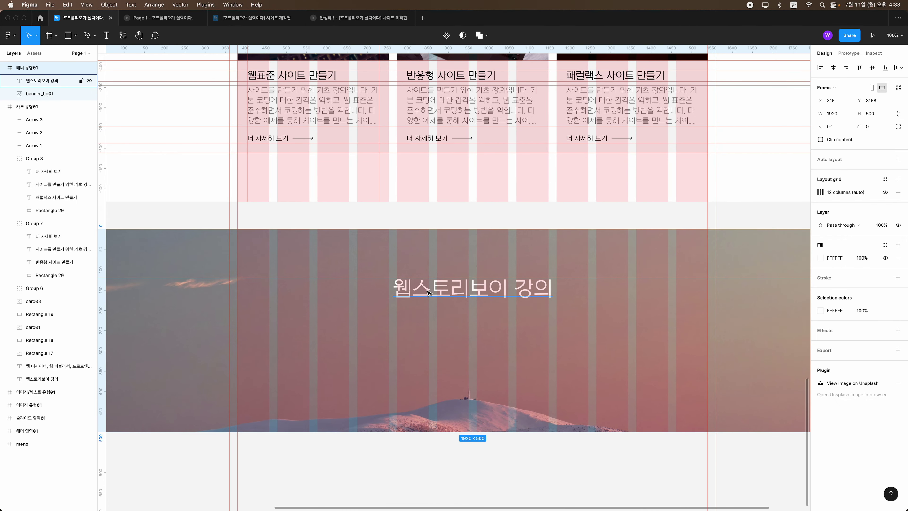
Step: Make the banner title Light weight and retype it as '유튜버 웹보이'
double_click(426, 289)
left_click(831, 257)
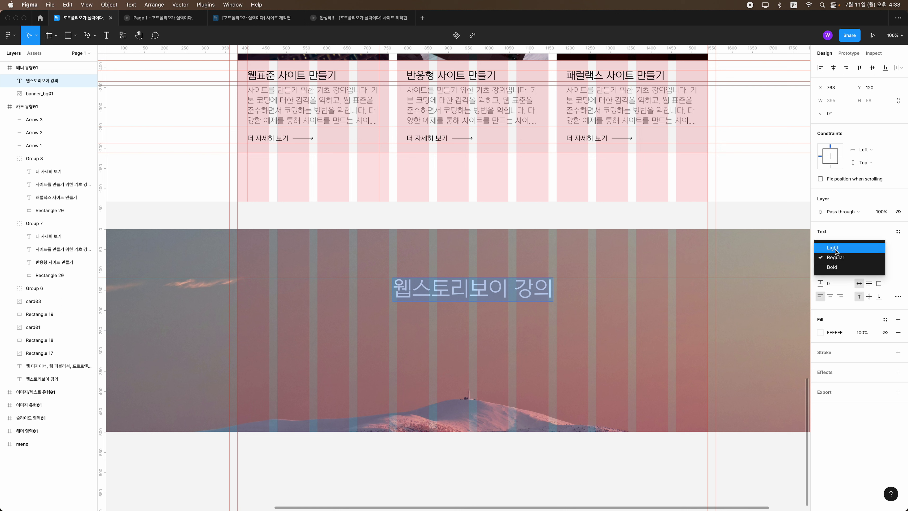
left_click(835, 250)
double_click(433, 286)
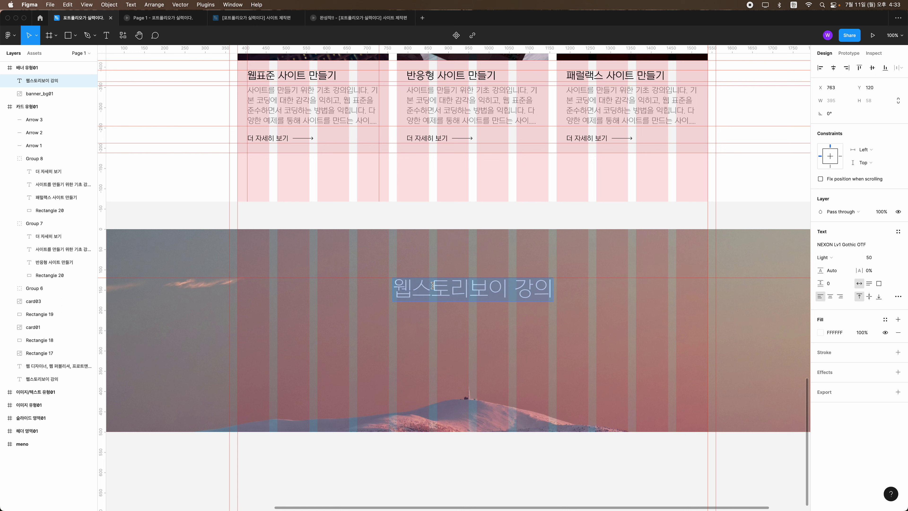
type("유")
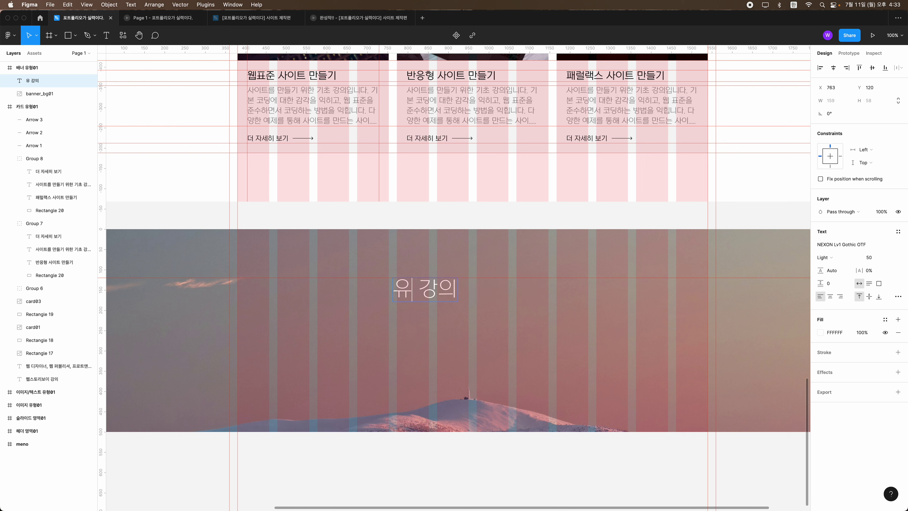
type("튜버 웹뵈")
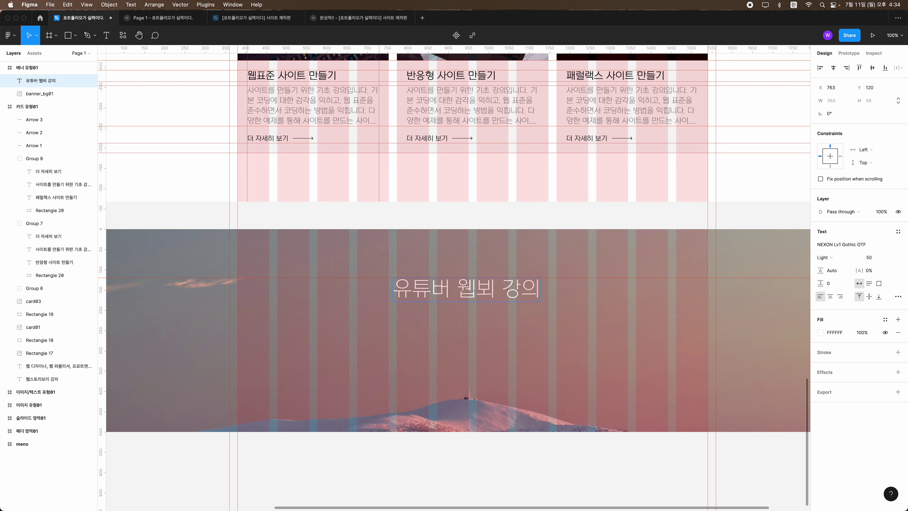
key("BackSpace")
type("애")
key("BackSpace")
type("이")
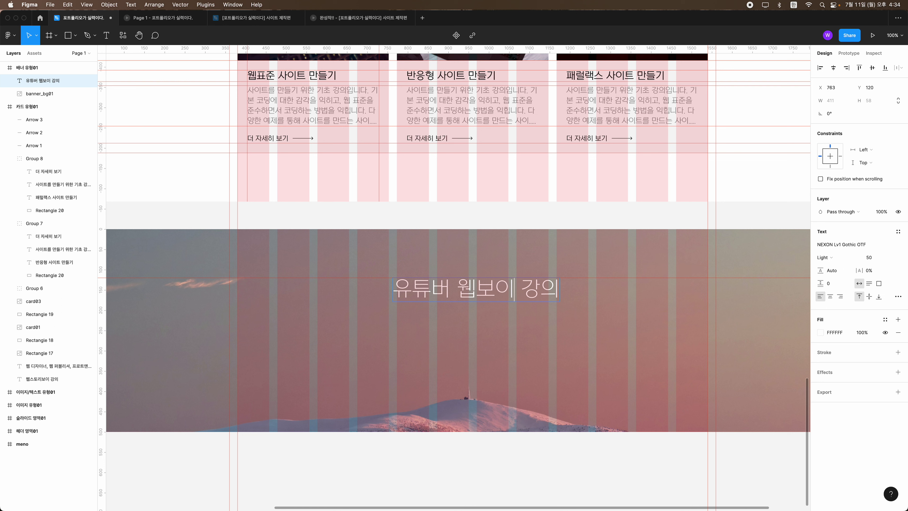
key("shift+Right")
key("shift+Right")
key("BackSpace")
key("BackSpace")
Step: Center the title horizontally in the banner and add a horizontal guide just below it
left_click(833, 68)
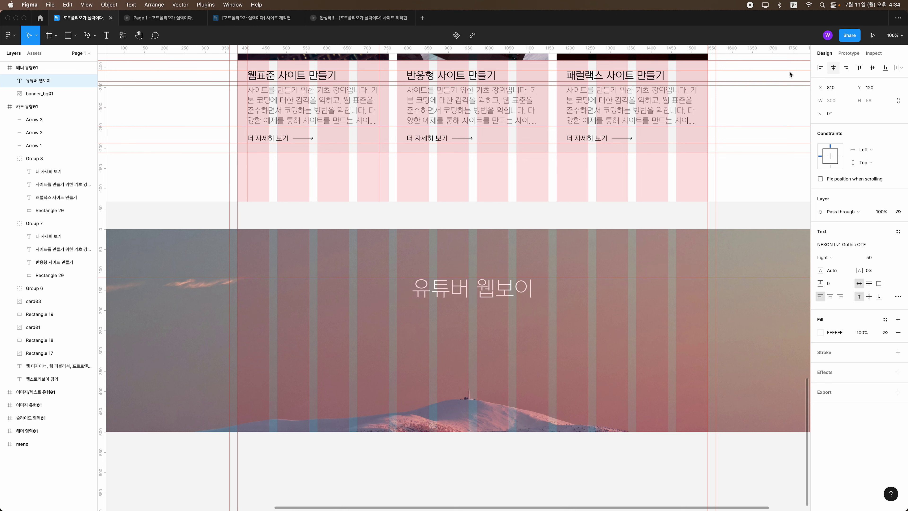
scroll(473, 261, "down", 2)
key("ctrl+equal")
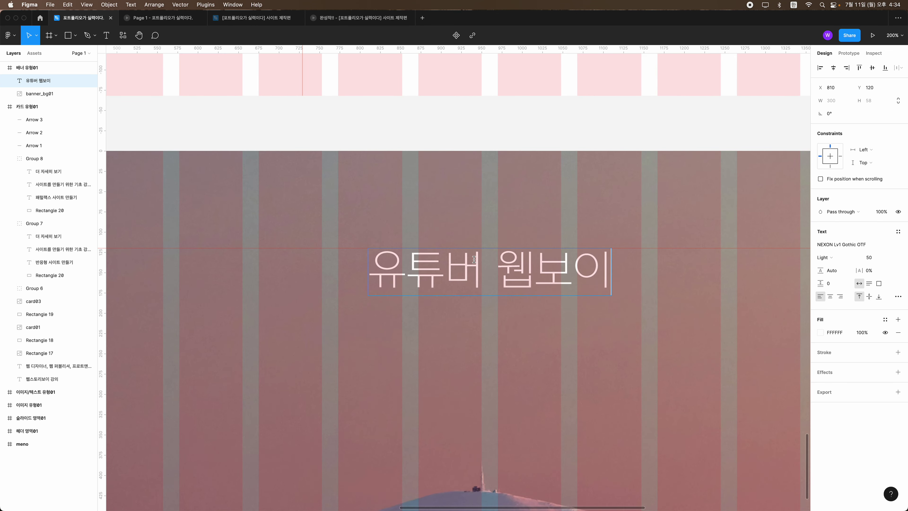
left_click_drag(403, 51, 439, 297)
key("Escape")
key("minus")
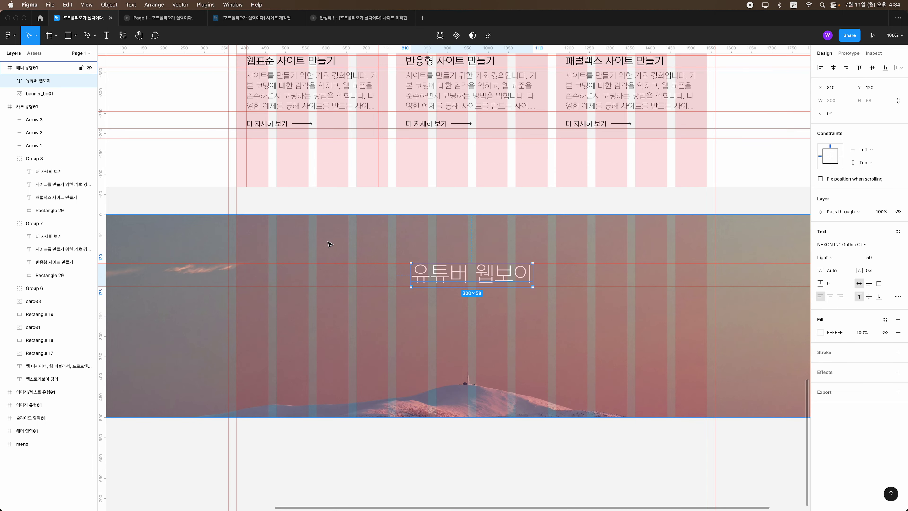
scroll(329, 244, "up", 7)
Step: Move the grey subtitle under the banner title, make it white, and nudge it down 10 px
left_click(407, 150)
mouse_move(407, 150)
left_mouse_down()
mouse_move(412, 508)
mouse_move(415, 389)
left_mouse_up()
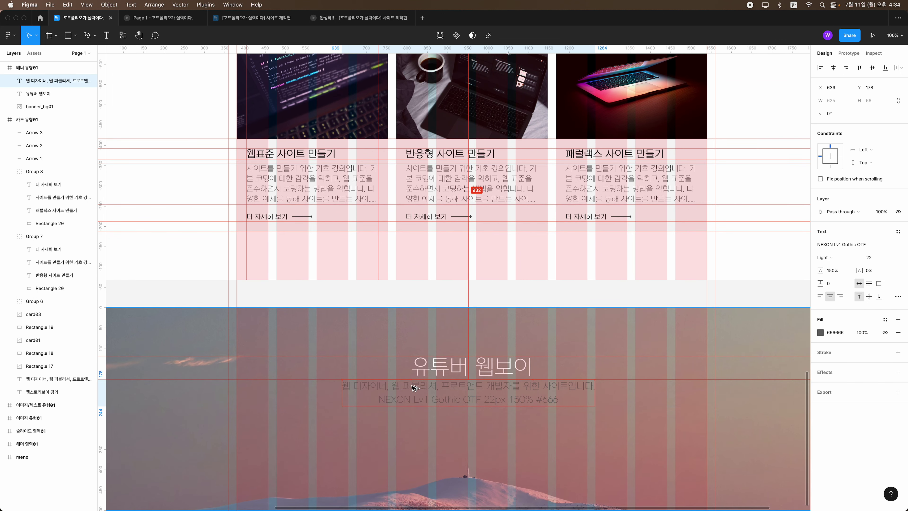
left_click(821, 335)
left_click_drag(760, 343, 687, 289)
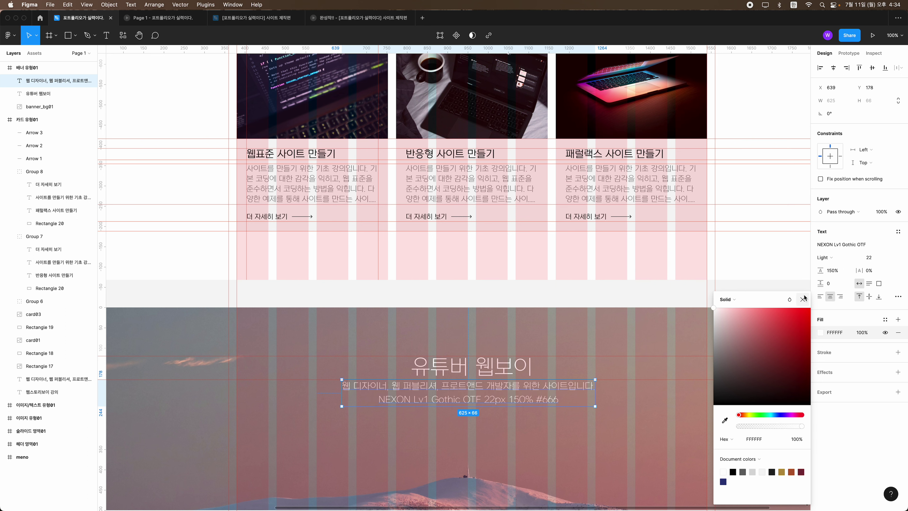
left_click(801, 303)
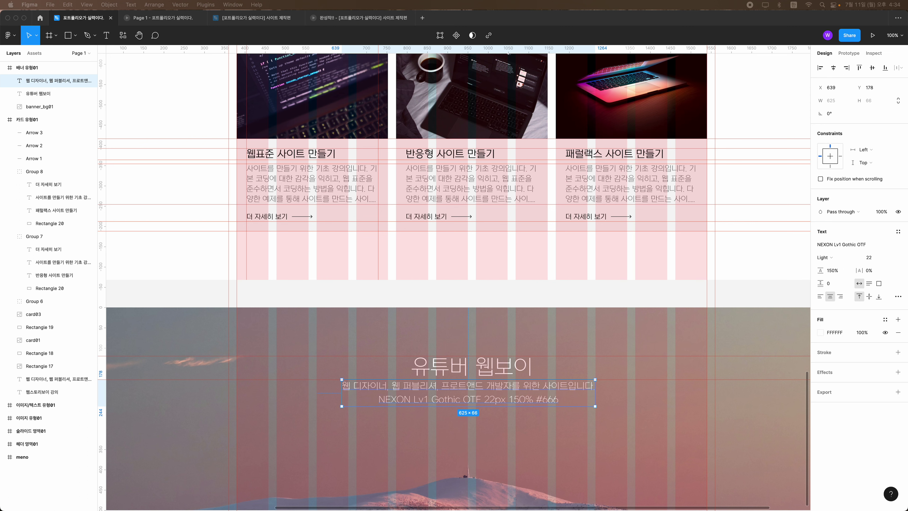
scroll(455, 350, "down", 3)
key("shift+Down")
key("shift+Down")
key("shift+Down")
key("shift+Down")
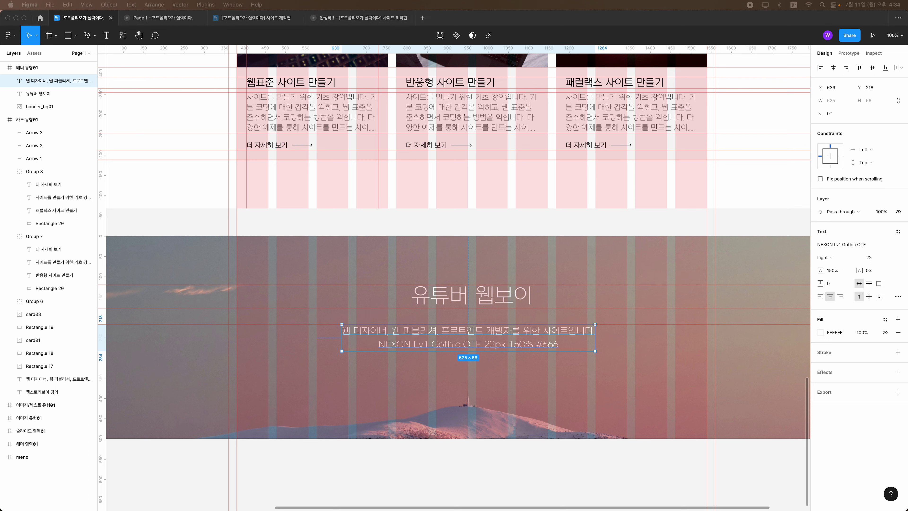
left_click(500, 347)
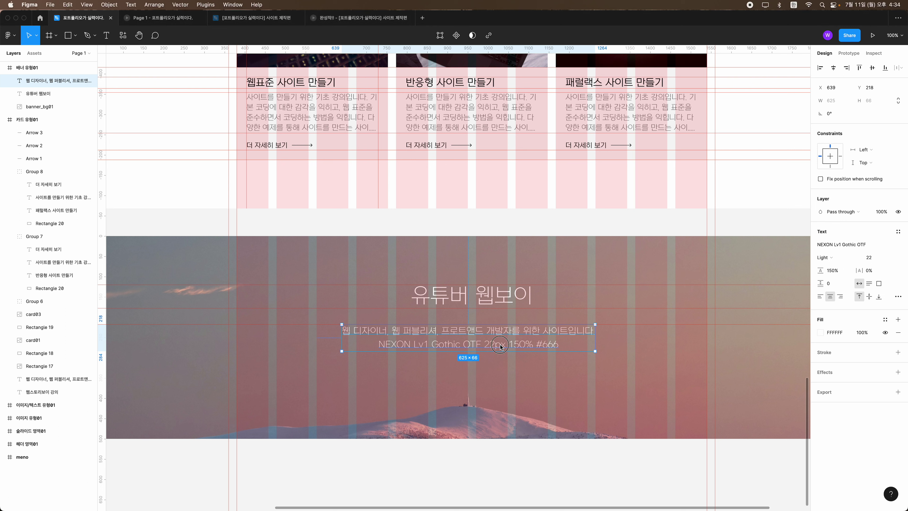
Step: Set the subtitle to size 24 and retype its first line as '더 다양한 강의는 유튜브를 통해 제공하고 있습니다.'
left_click(870, 258)
type("24")
key("Return")
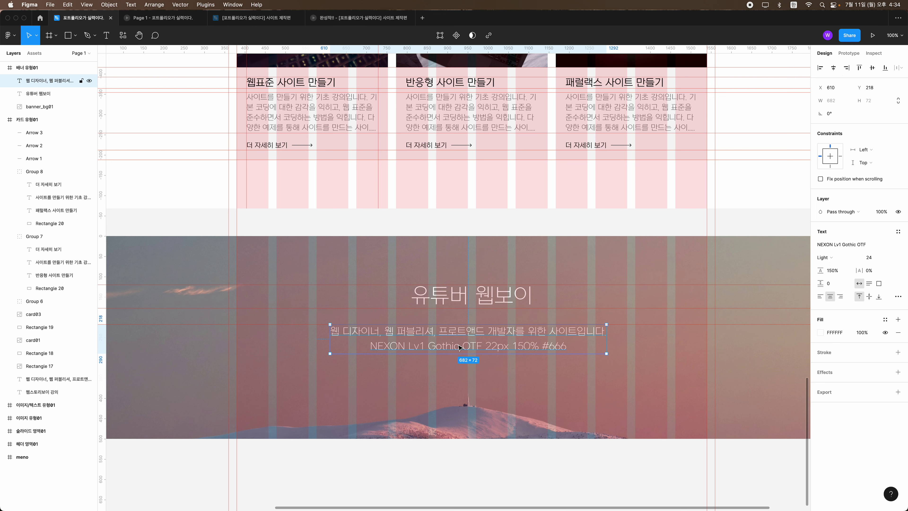
double_click(576, 331)
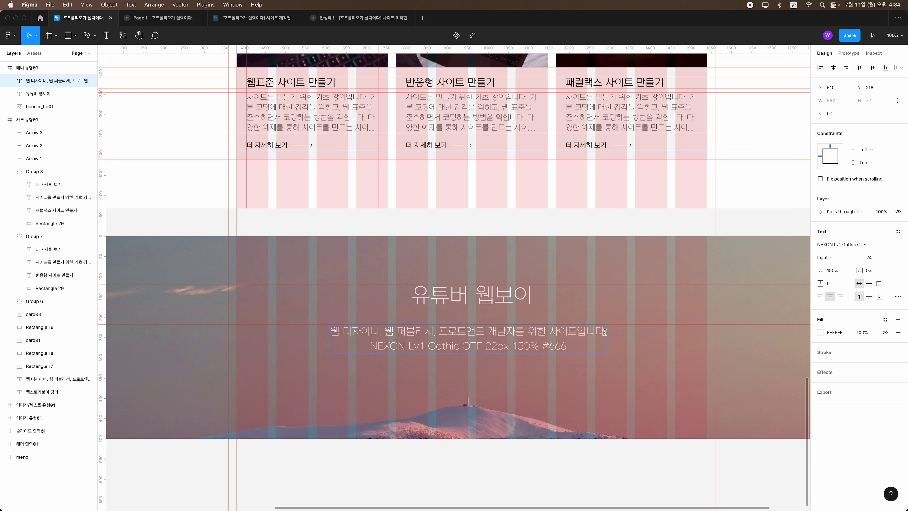
left_click_drag(607, 330, 328, 331)
type("ㄷ")
type("더 다양한")
type(" 강의는 유튜")
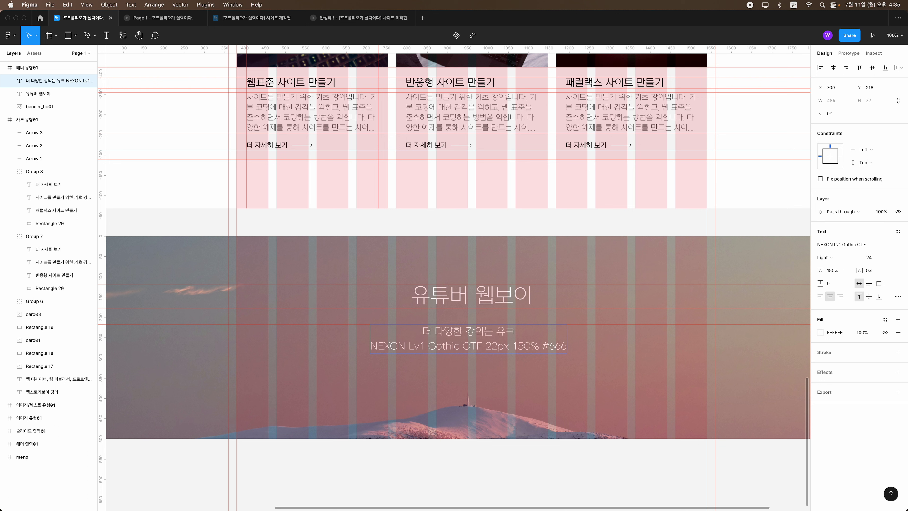
type("브를 통해 제공하고 있습니다.")
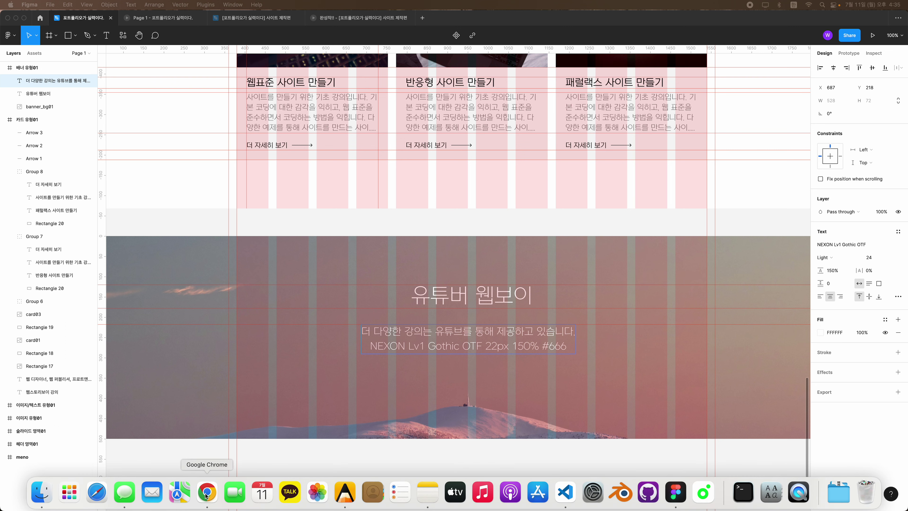
Step: Open a new Chrome window and go to youtube.com
right_click(207, 492)
left_click(211, 408)
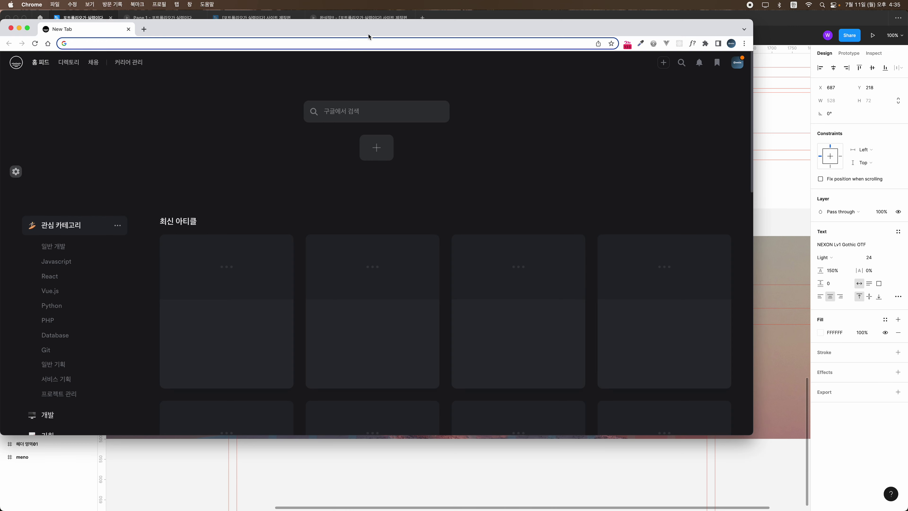
type("ㅎ")
key("BackSpace")
type("you")
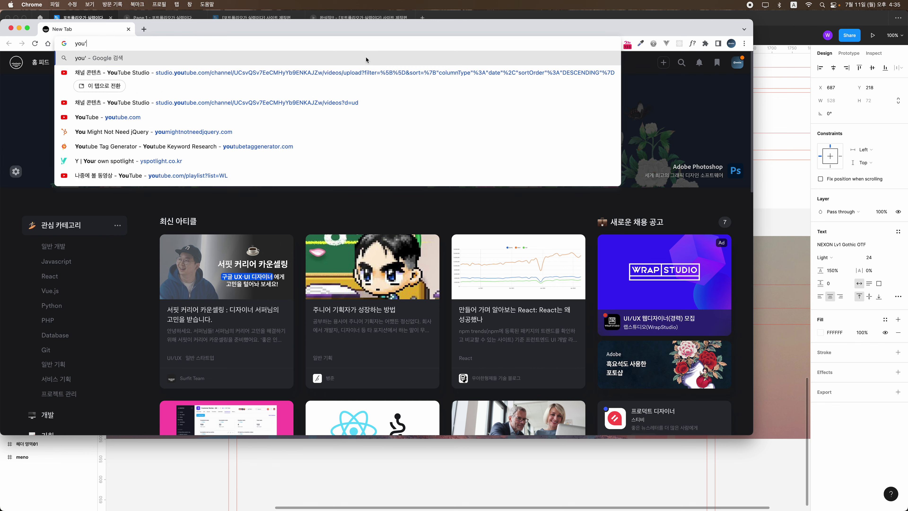
key("Down")
key("Return")
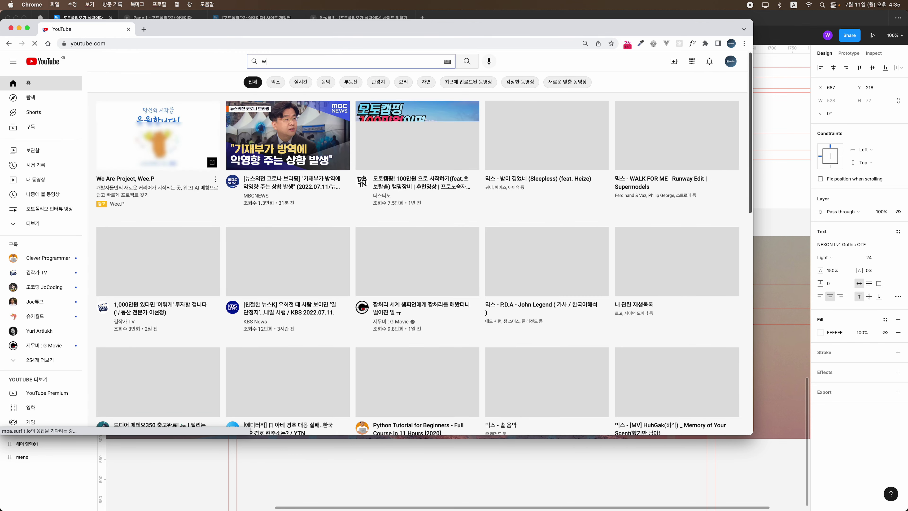
Step: Search for the Webstoryboy channel, open it, select its address, and close the window
left_click(345, 61)
type("web")
left_click(324, 79)
left_click(310, 120)
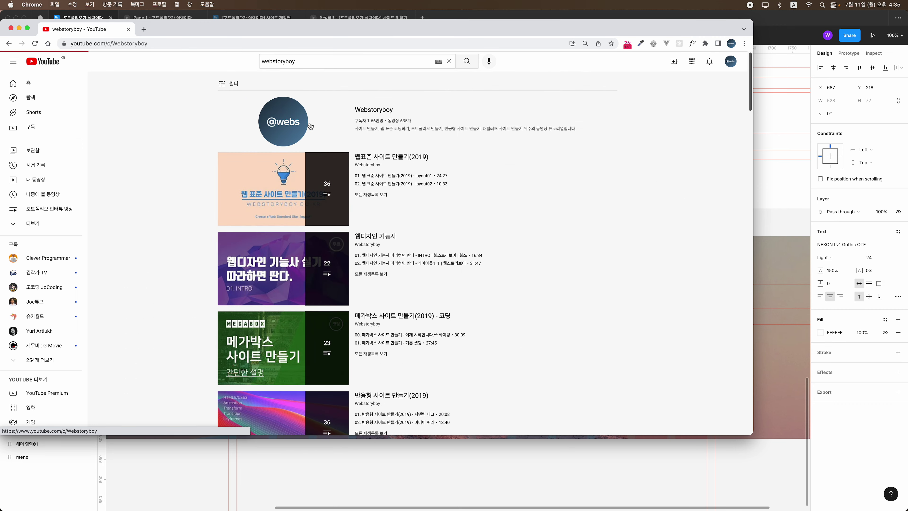
left_click(136, 40)
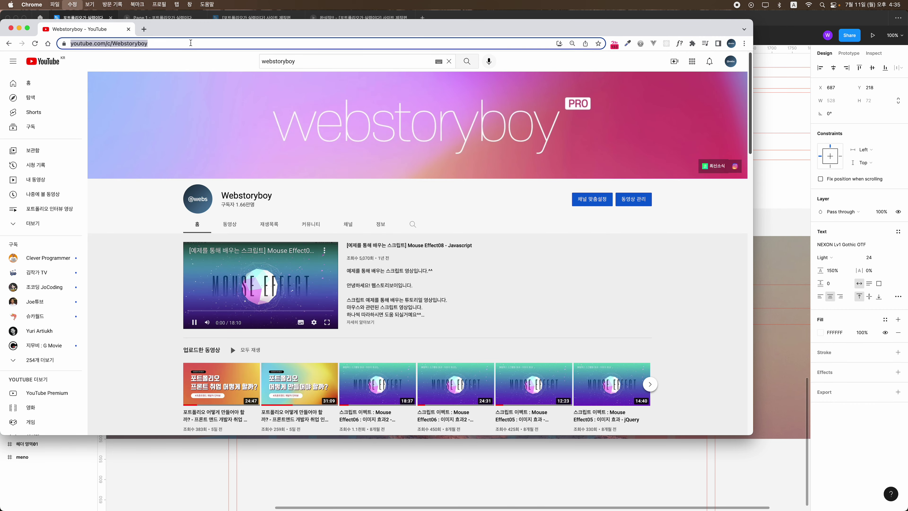
left_click(129, 29)
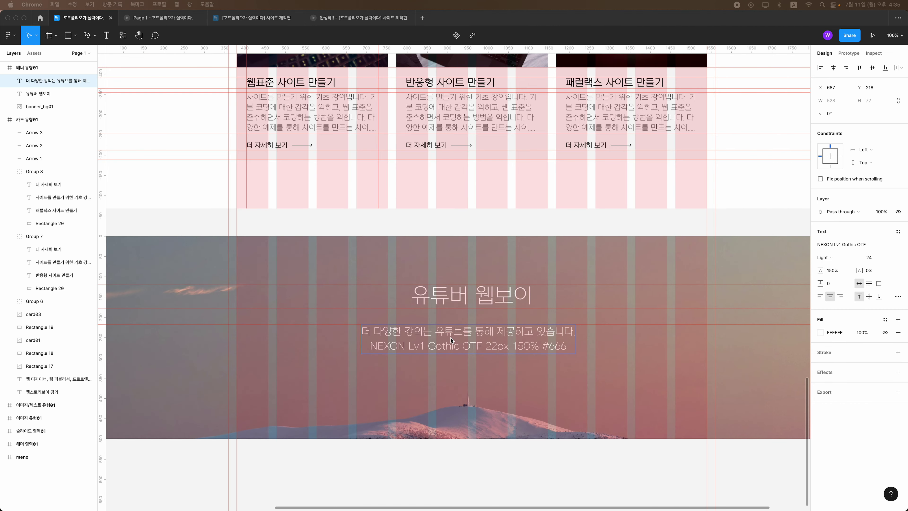
Step: Underline the subtitle's font-note second line
double_click(451, 343)
left_click_drag(370, 345, 578, 342)
key("super+u")
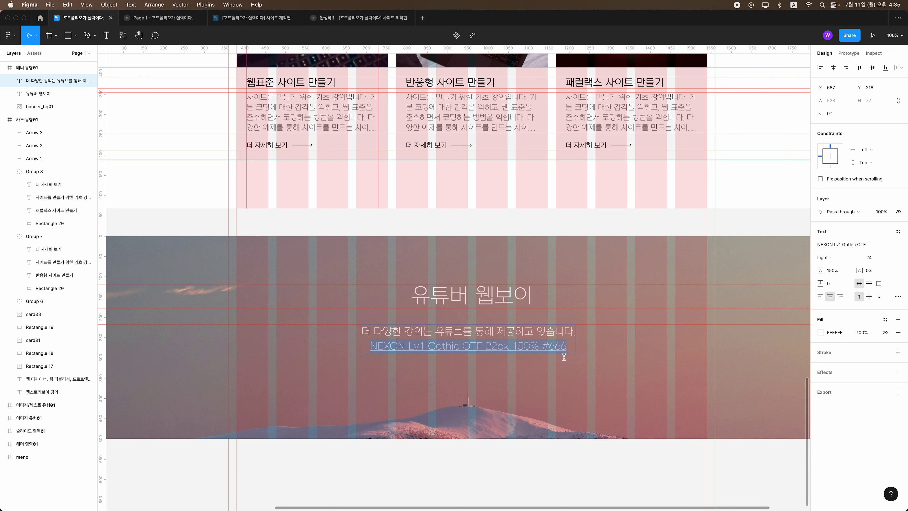
key("Escape")
scroll(536, 362, "down", 3)
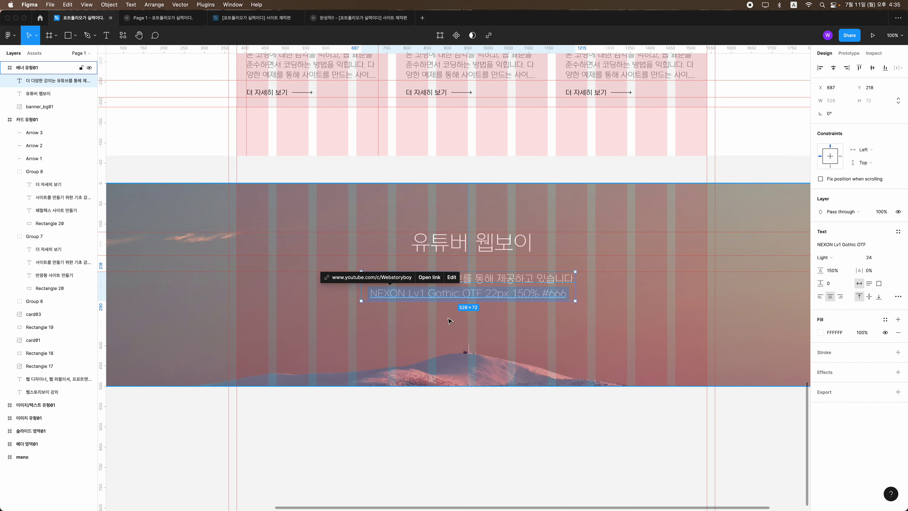
key("Return")
left_click_drag(572, 294, 346, 300)
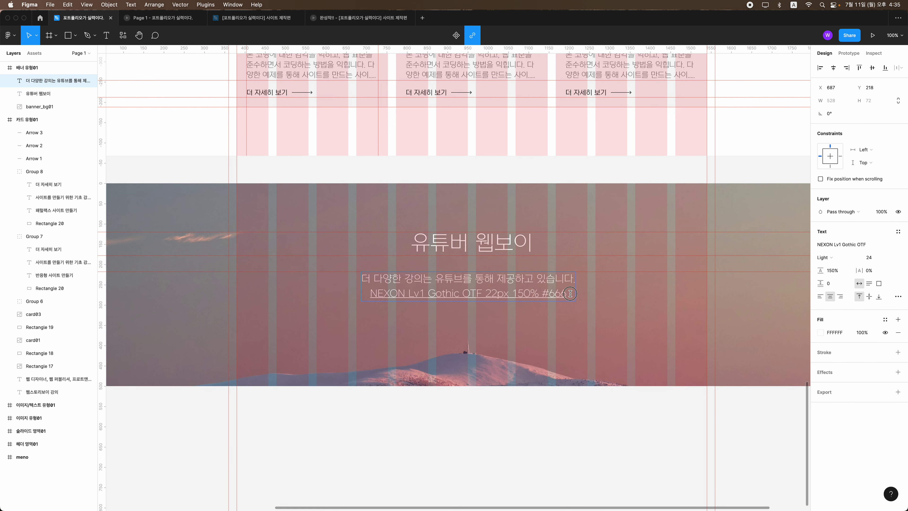
key("BackSpace")
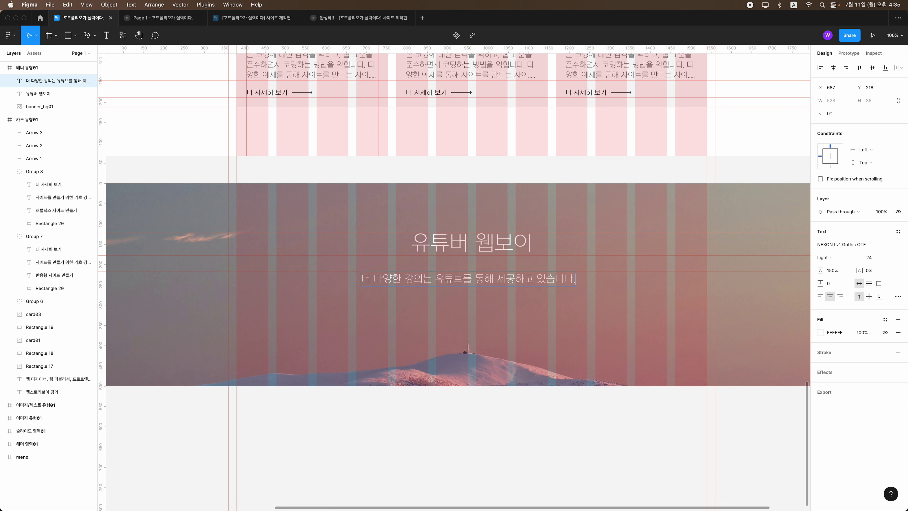
type("https://www.youtube.com/c/Webstoryboy")
key("cmd+a")
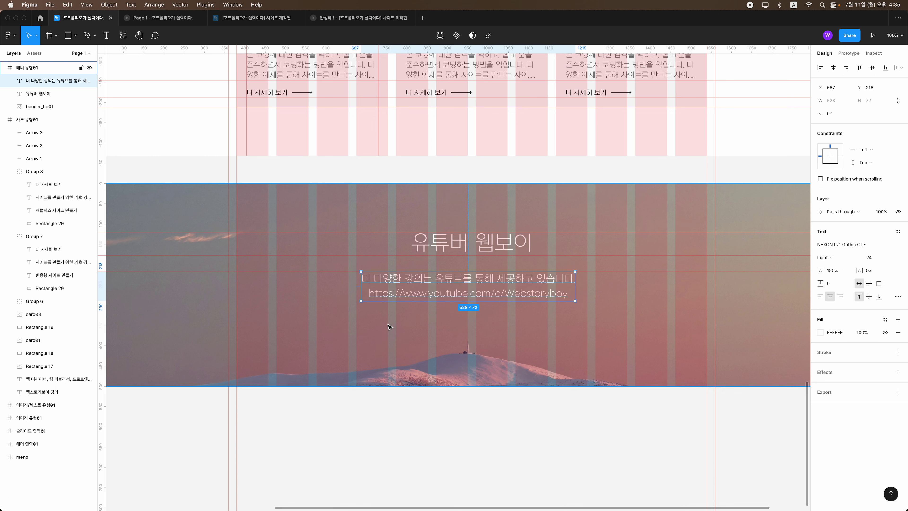
scroll(379, 293, "down", 1)
left_click_drag(368, 283, 569, 285)
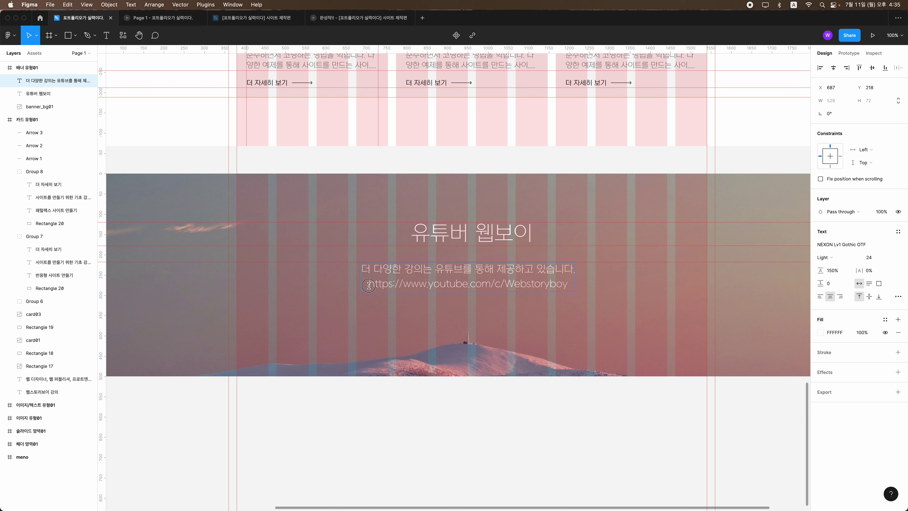
key("cmd+u")
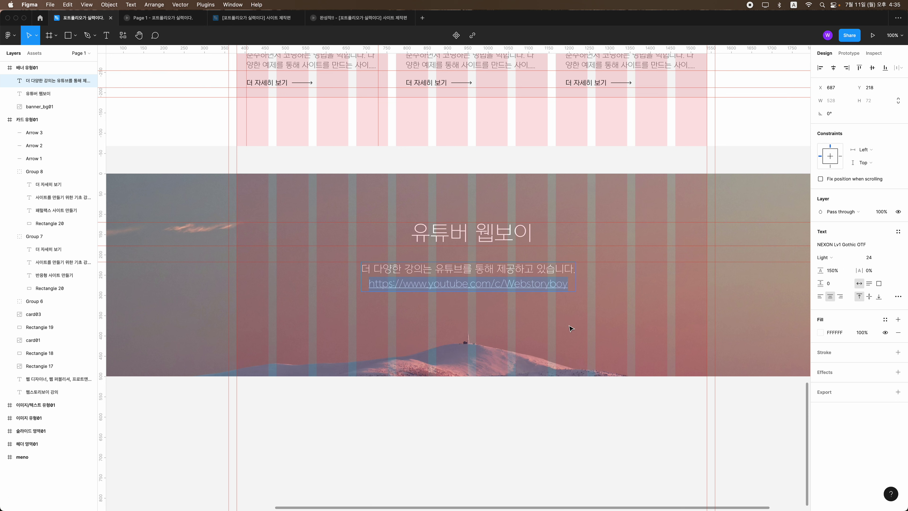
key("Escape")
key("Escape")
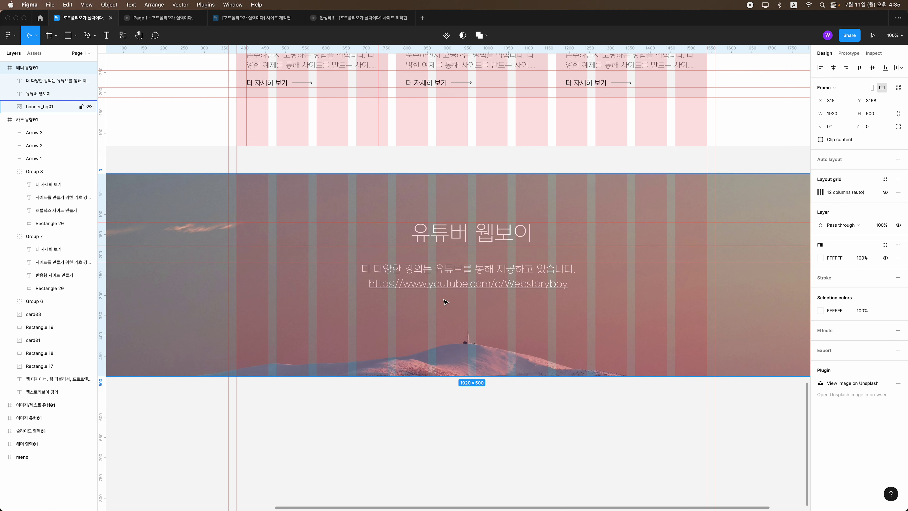
mouse_move(429, 284)
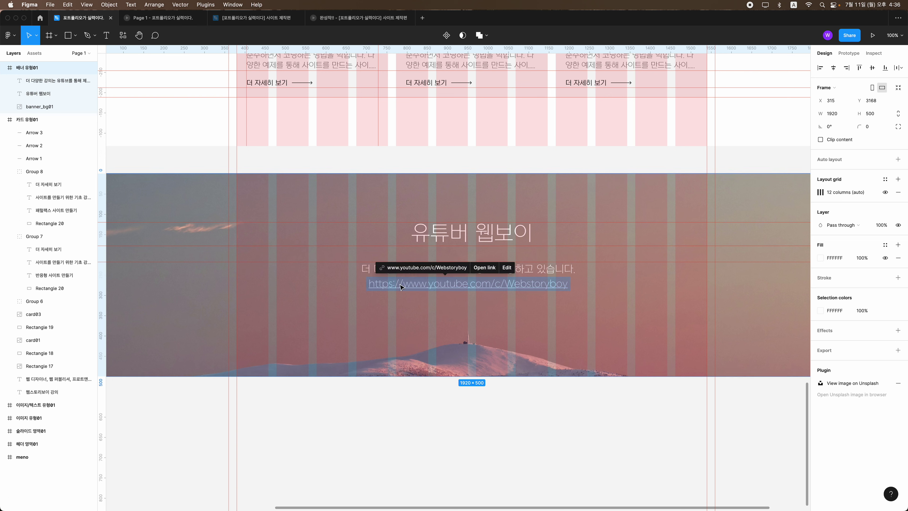
Step: Move the horizontal guide down below the subtitle
left_click(360, 303)
left_click_drag(391, 85, 418, 292)
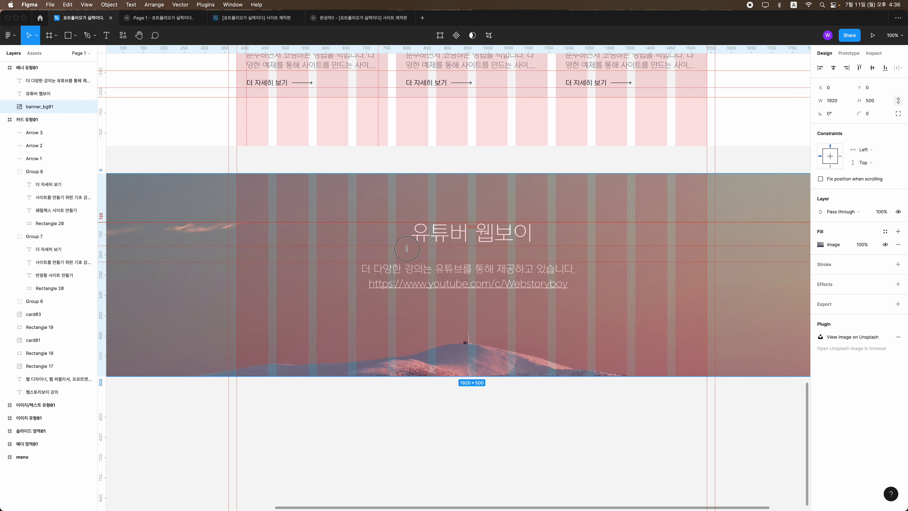
left_click(420, 286)
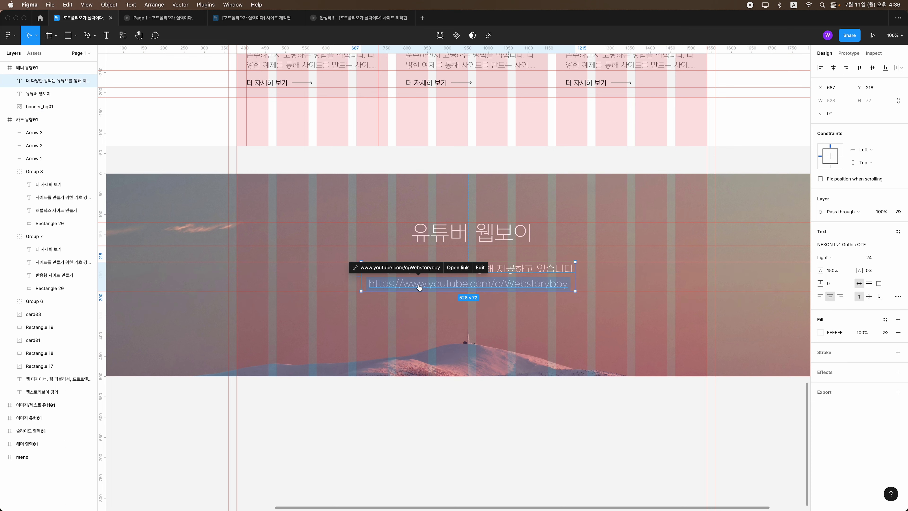
key("Escape")
scroll(405, 295, "down", 2)
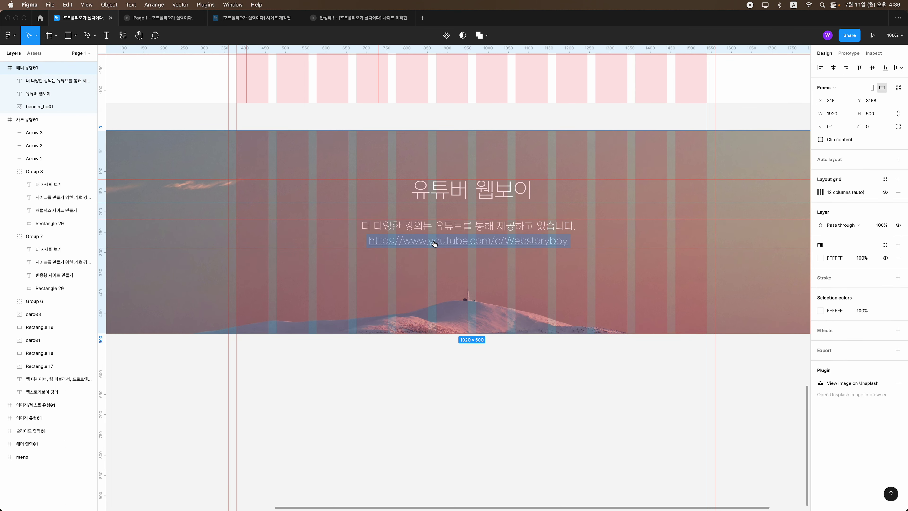
left_click(476, 232)
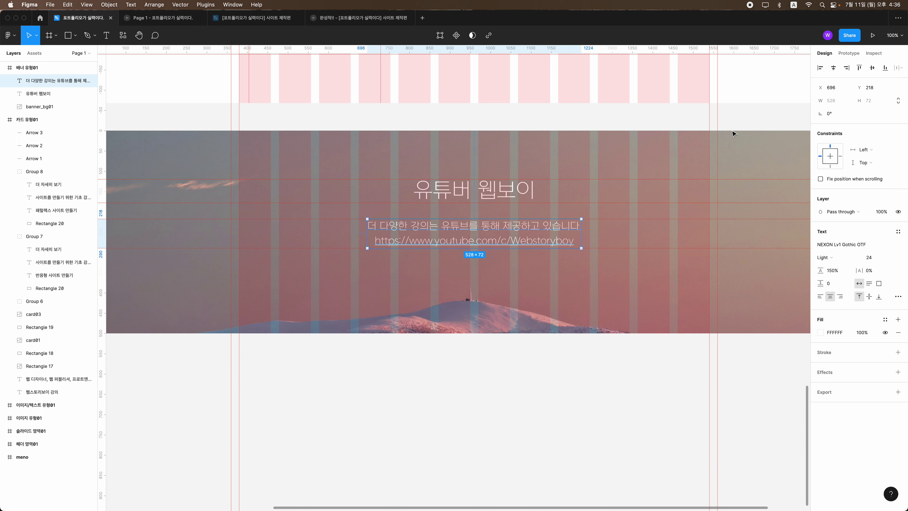
double_click(496, 242)
key("Escape")
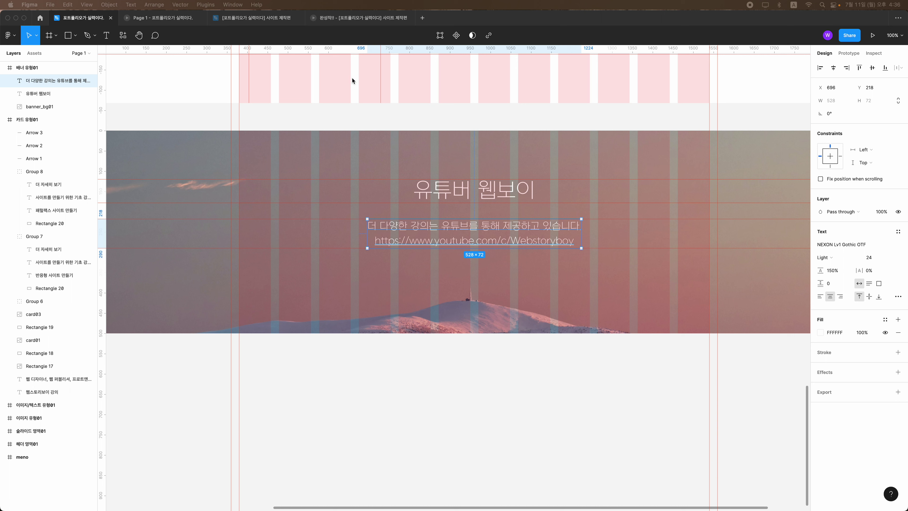
Step: Draw a small spacing rectangle 70 tall on the banner and add a guide below it
key("r")
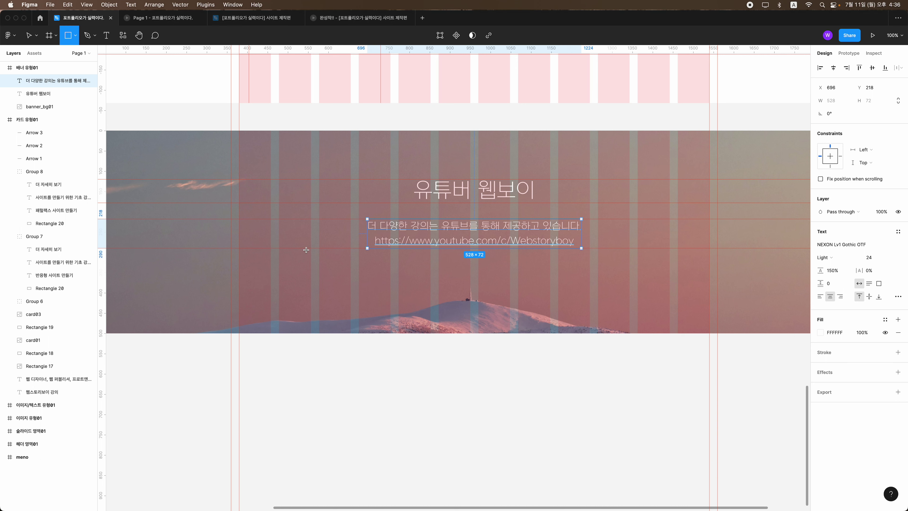
left_click_drag(307, 249, 326, 280)
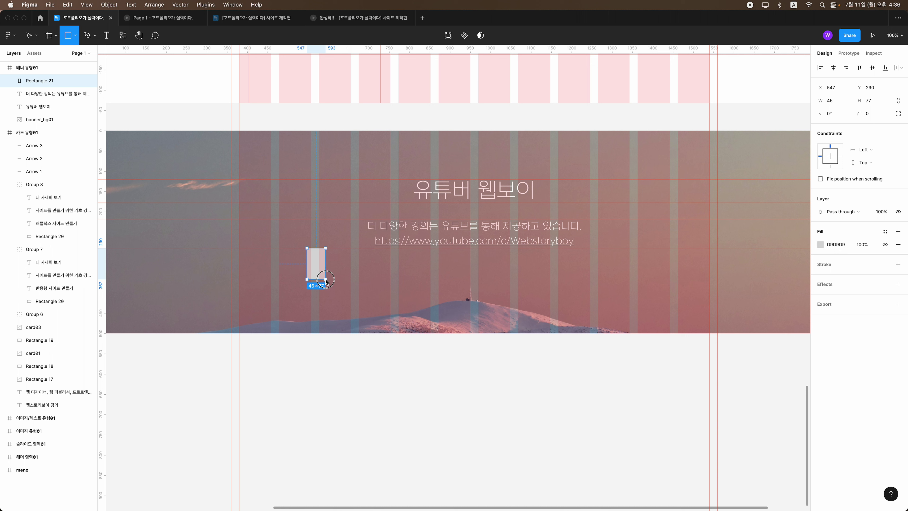
left_click(871, 101)
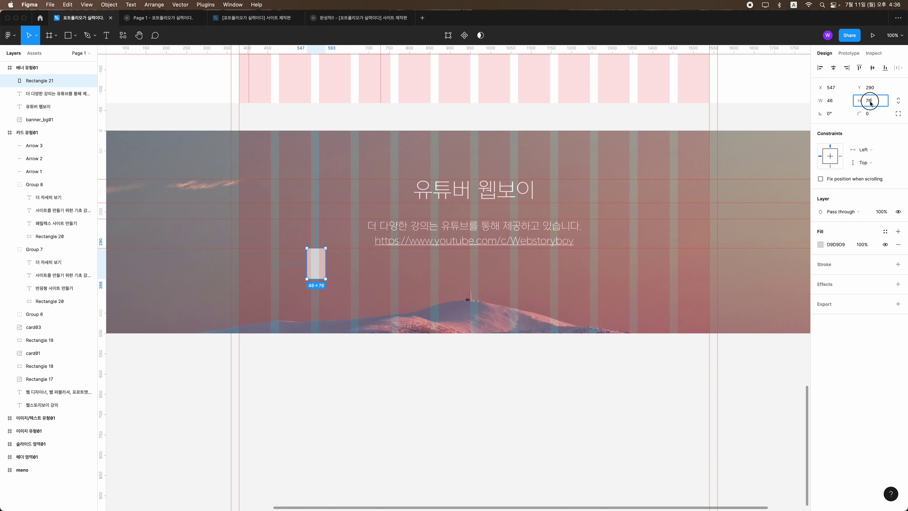
key("BackSpace")
type("0")
key("Return")
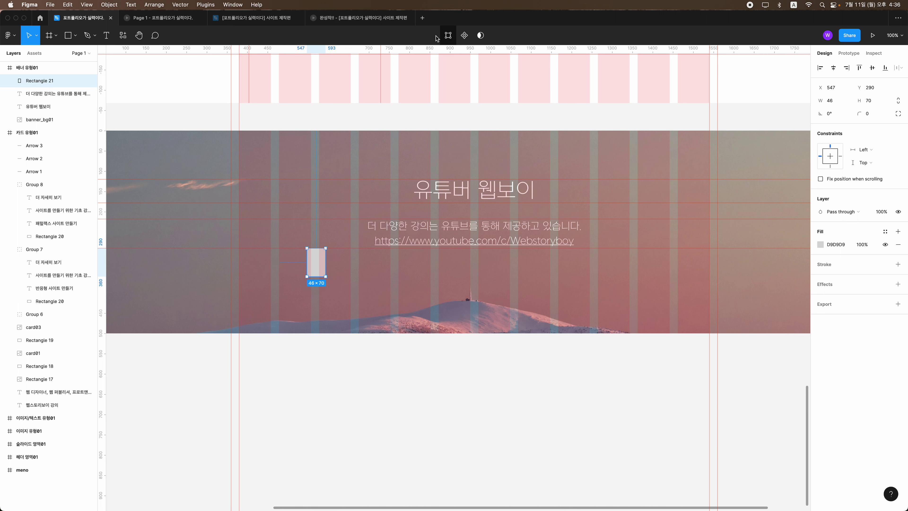
left_click_drag(399, 50, 382, 278)
Step: Place a copy of the subtitle lower on the banner at font size 16
left_click(404, 275)
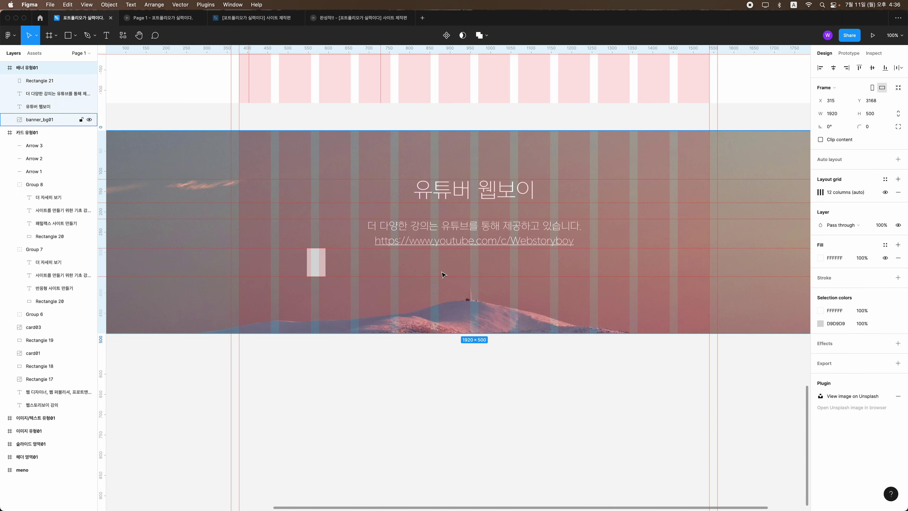
left_click(452, 225)
left_click_drag(452, 225, 459, 284)
double_click(459, 284)
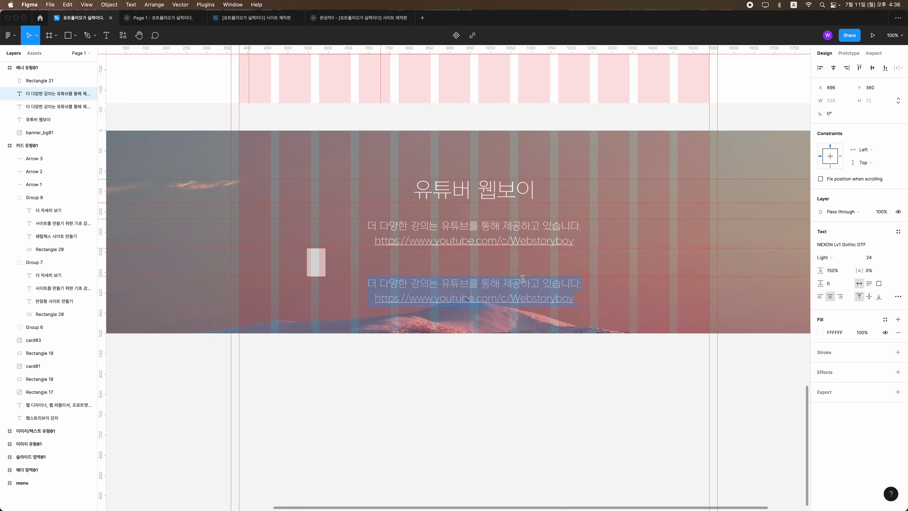
left_click(874, 261)
type("16")
key("Return")
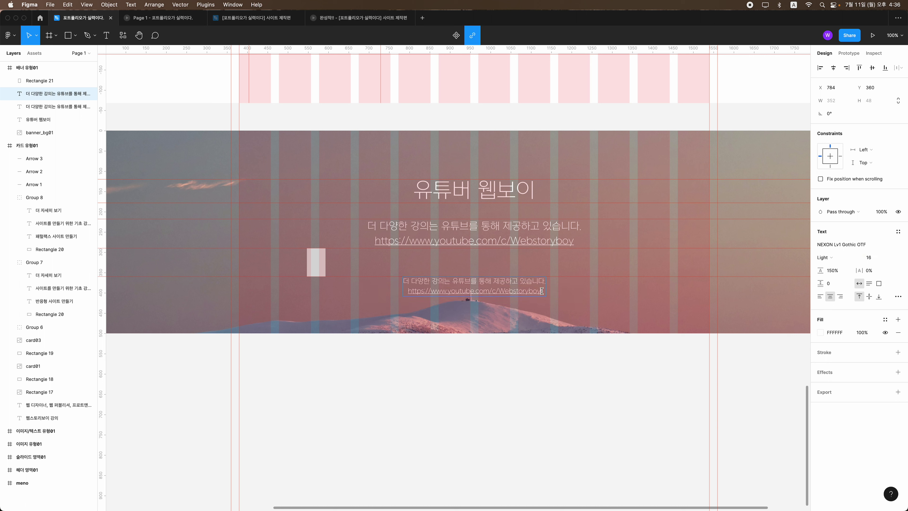
Step: Retype the copy as '배너 유형01', then delete that label
double_click(544, 280)
type("q")
key("BackSpace")
type("배너 유형01")
key("Return")
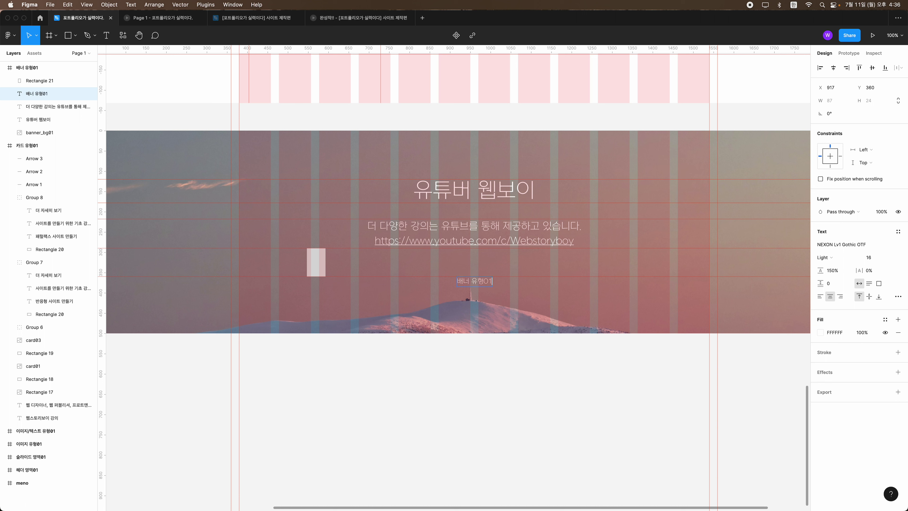
key("Delete")
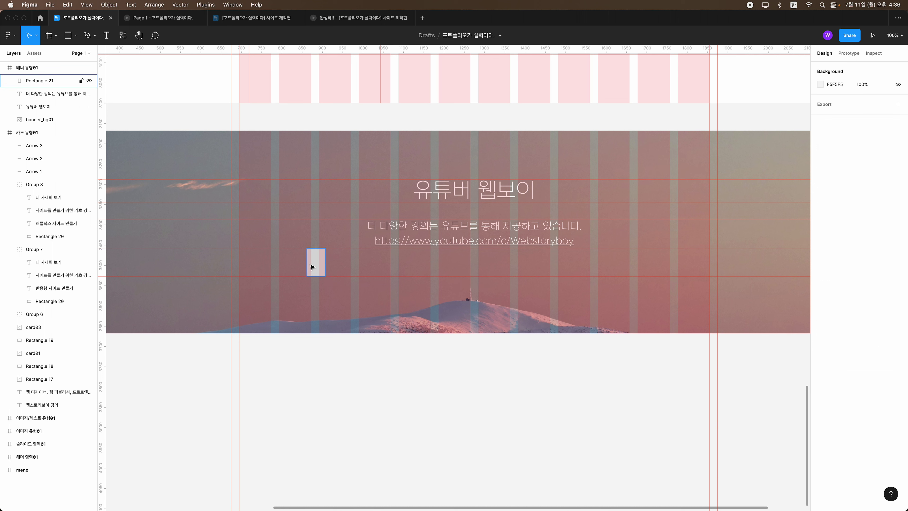
Step: Restore the deleted 배너 유형01 label and remove the small spacing rectangle
key("ctrl+z")
left_click(314, 264)
key("Delete")
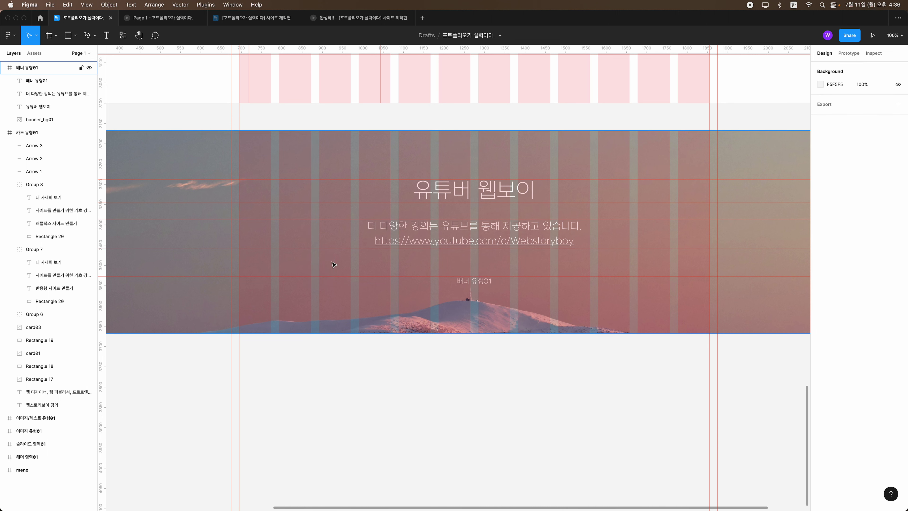
left_click(479, 281)
left_click(822, 271)
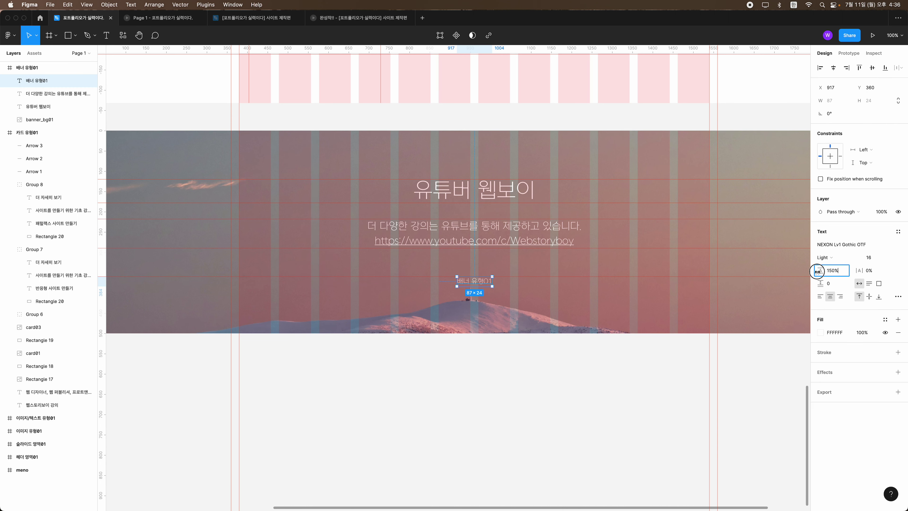
type("며")
key("Escape")
Step: Underline the 배너 유형01 label, add a guide under it, and draw a spacing rectangle below
left_click(898, 296)
left_click(790, 411)
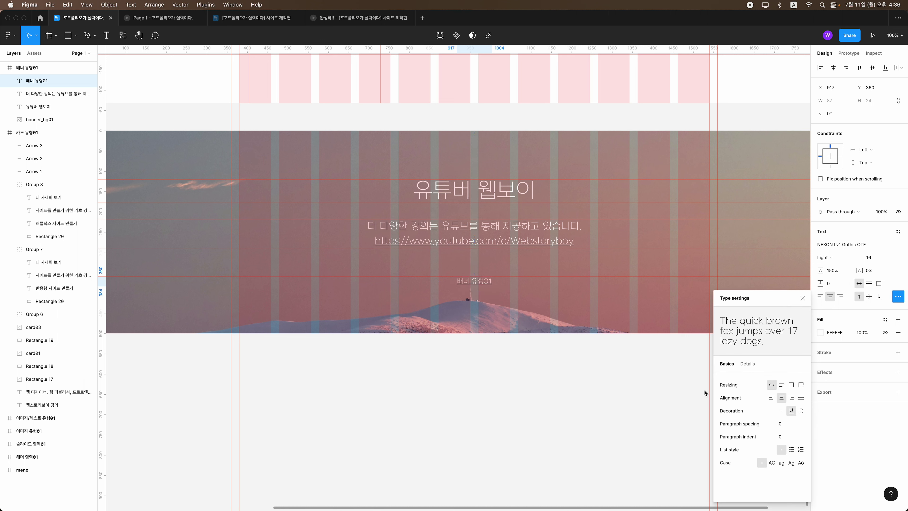
left_click_drag(440, 50, 431, 286)
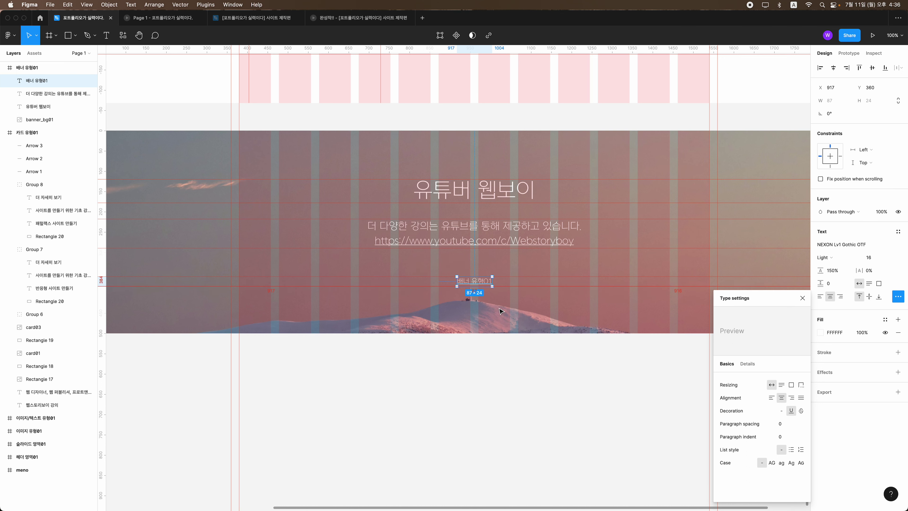
key("Escape")
key("r")
left_click_drag(284, 286, 312, 336)
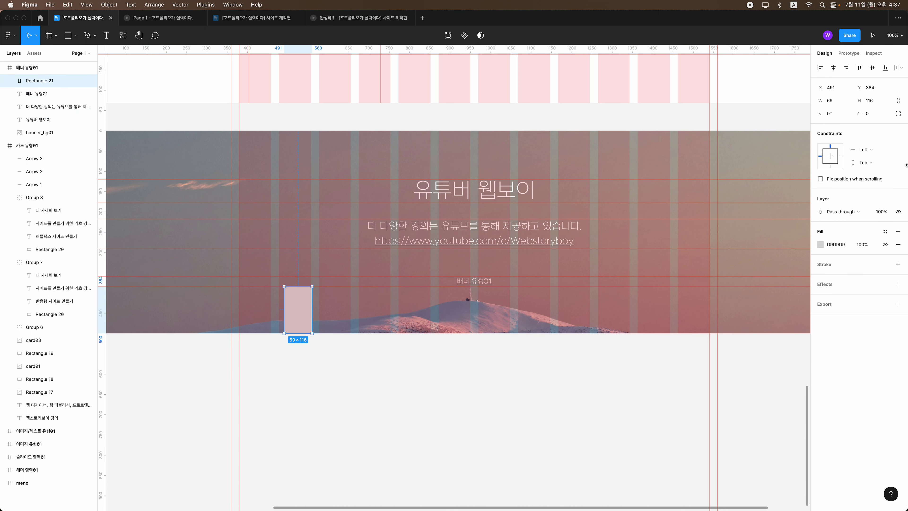
Step: Set the spacing rectangle's height to 120
left_click(878, 102)
type("120")
key("Return")
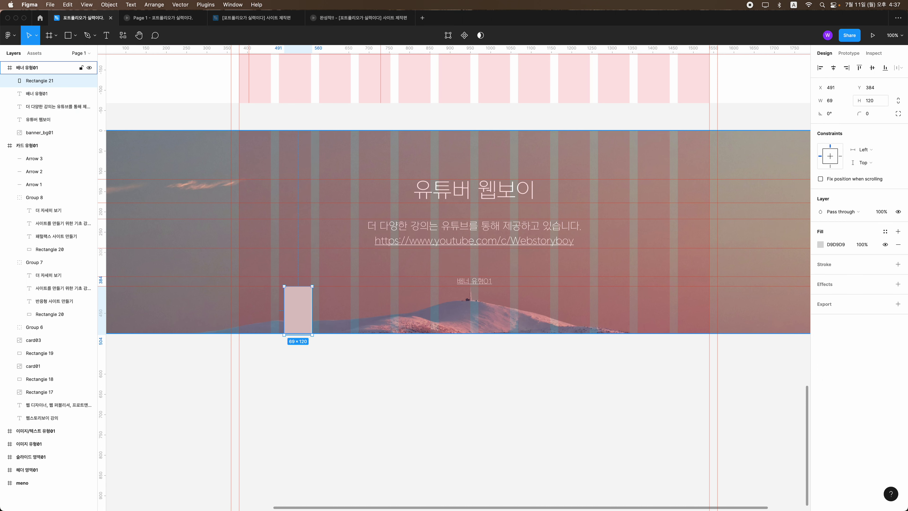
Step: Stretch the banner frame to 504 px tall and delete the spacing rectangle
left_click(199, 136)
scroll(215, 146, "left", 5)
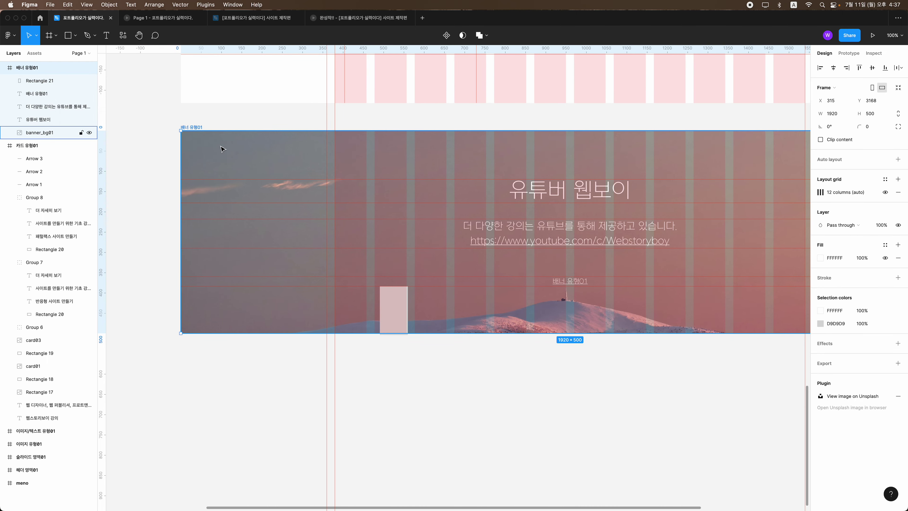
left_click_drag(308, 333, 313, 335)
left_click(307, 326)
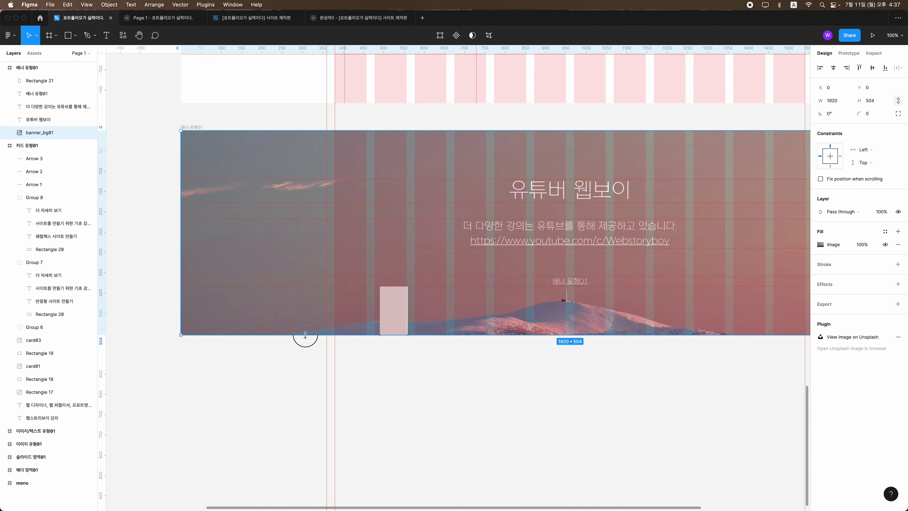
left_click(400, 314)
key("Delete")
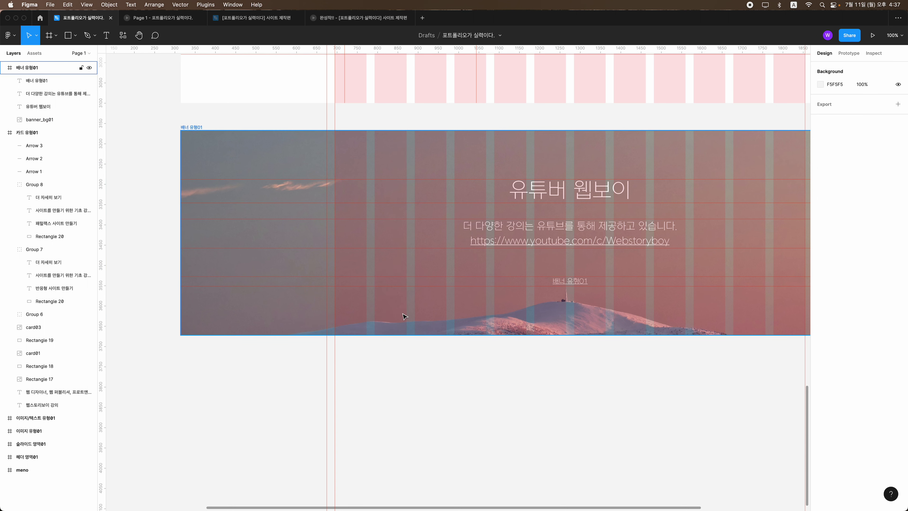
scroll(601, 352, "right", 5)
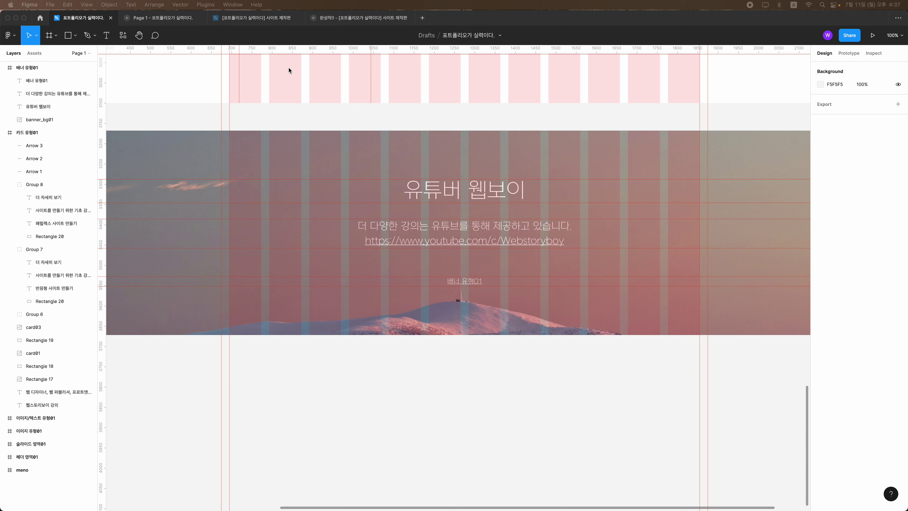
left_click(145, 22)
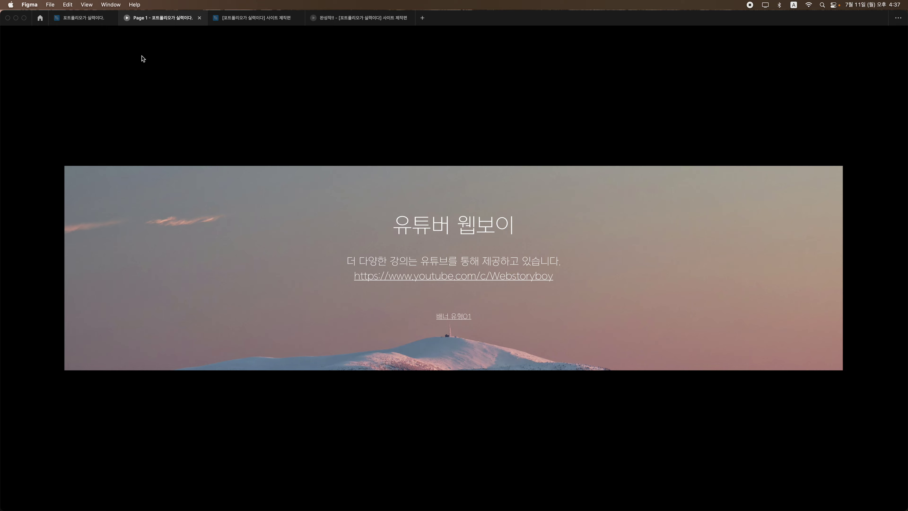
left_click(95, 18)
double_click(419, 244)
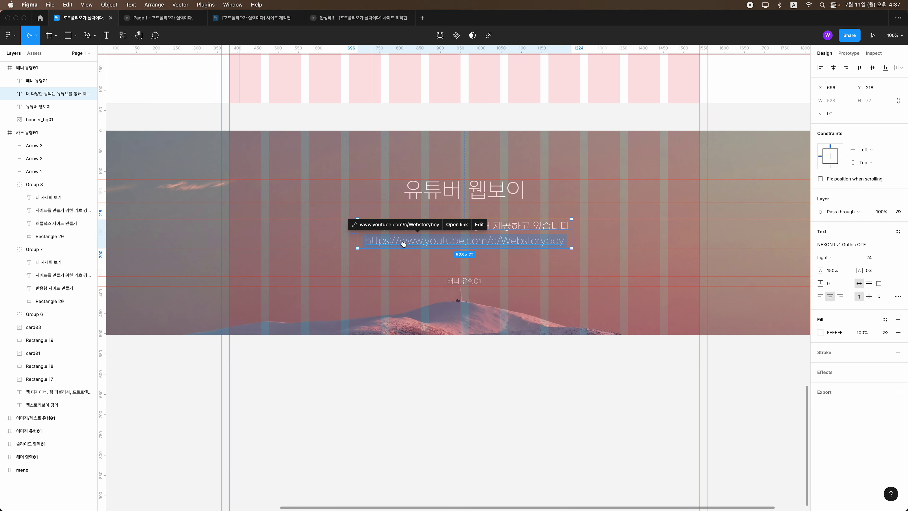
left_click(415, 240)
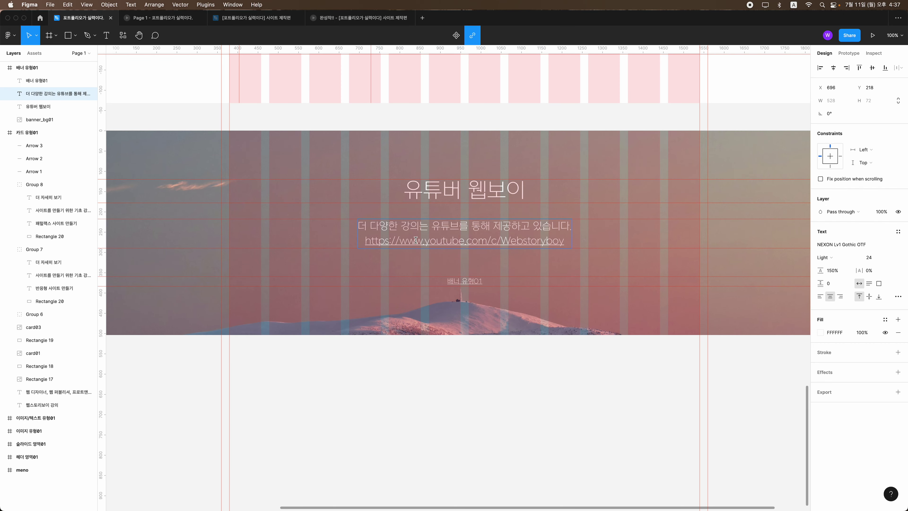
key("BackSpace")
key("BackSpace")
key("BackSpace")
key("BackSpace")
key("BackSpace")
key("BackSpace")
key("BackSpace")
key("BackSpace")
key("BackSpace")
key("BackSpace")
key("BackSpace")
key("Return")
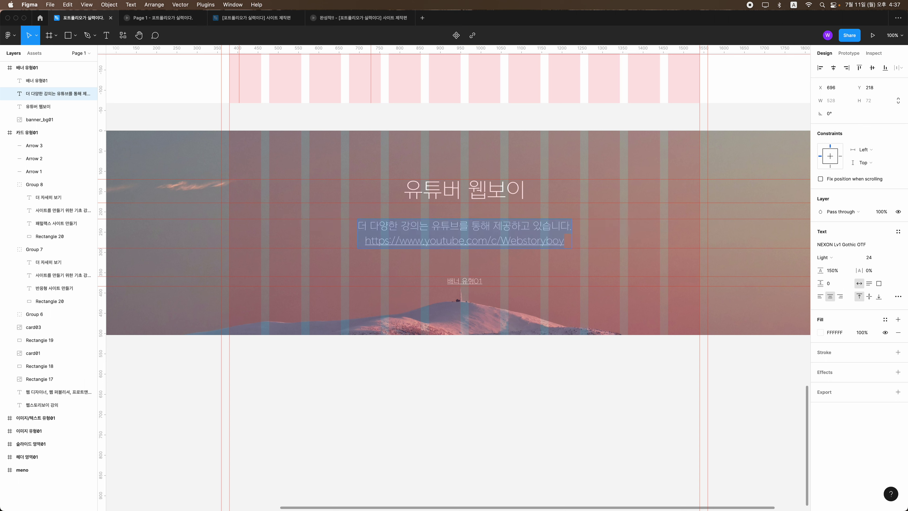
left_click(424, 242)
key("BackSpace")
key("BackSpace")
key("BackSpace")
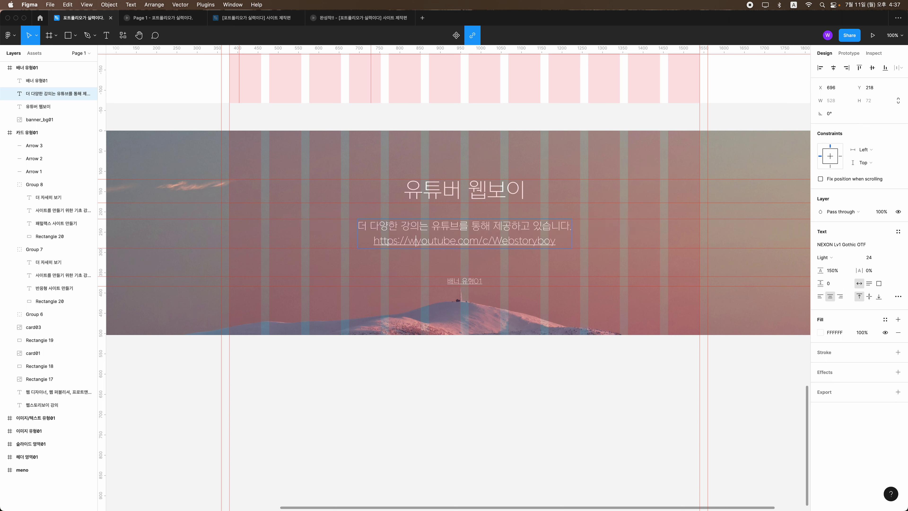
key("BackSpace")
key("BackSpace")
key("BackSpace")
key("BackSpace")
key("BackSpace")
key("BackSpace")
key("BackSpace")
key("BackSpace")
key("BackSpace")
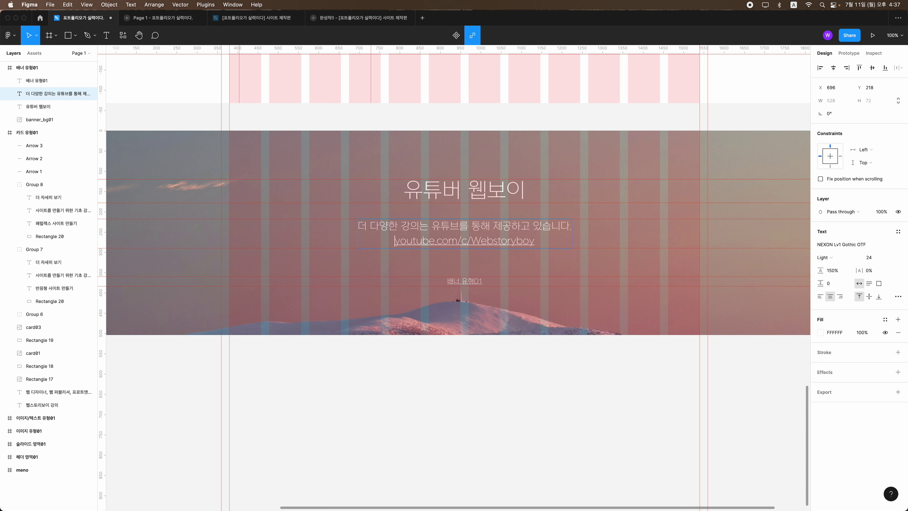
key("Escape")
key("Escape")
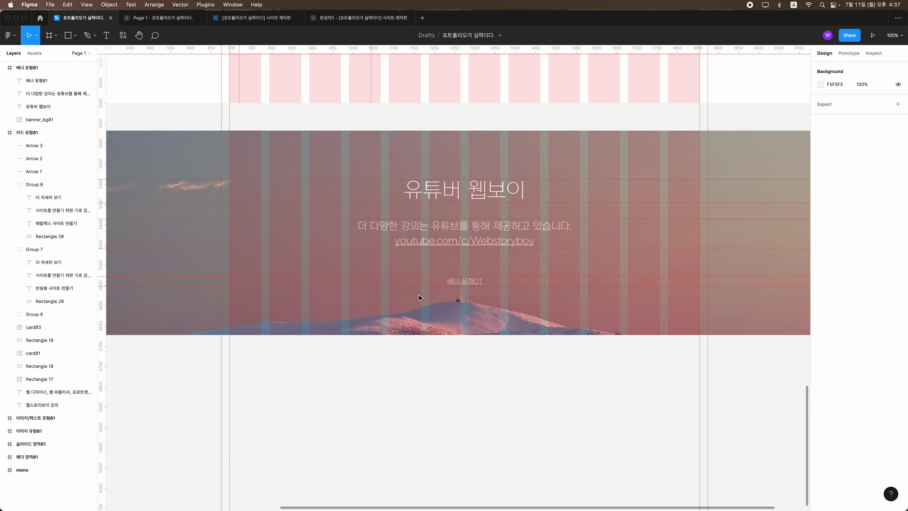
key("super+alt+Return")
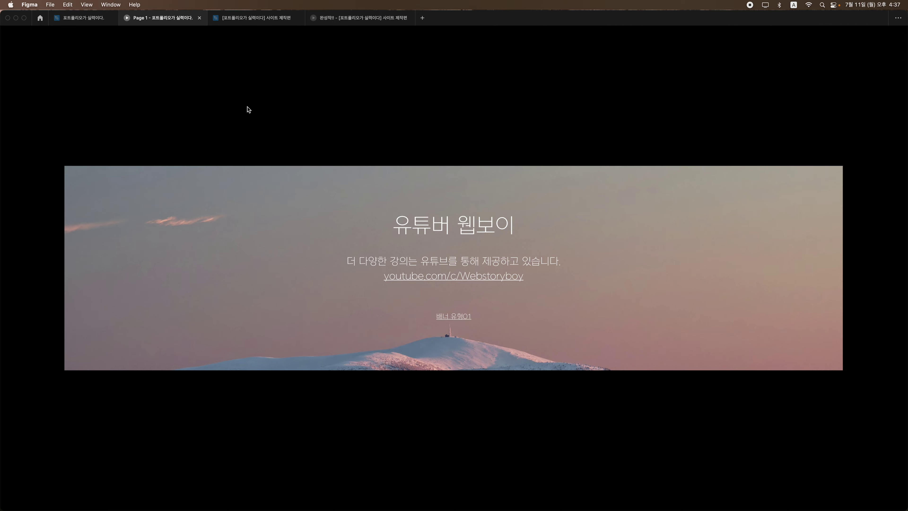
Step: Switch the 배너 유형01 label from Light to Regular weight and check it in the prototype preview
left_click(92, 24)
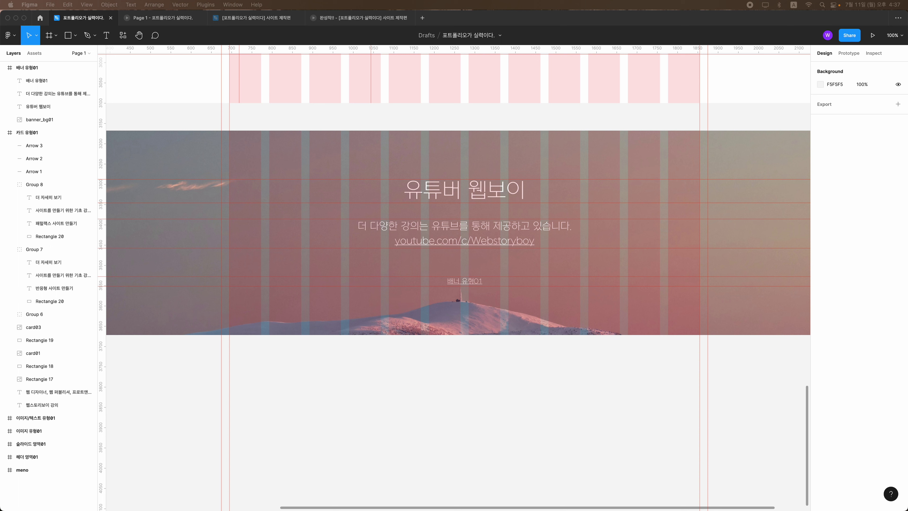
left_click(466, 282)
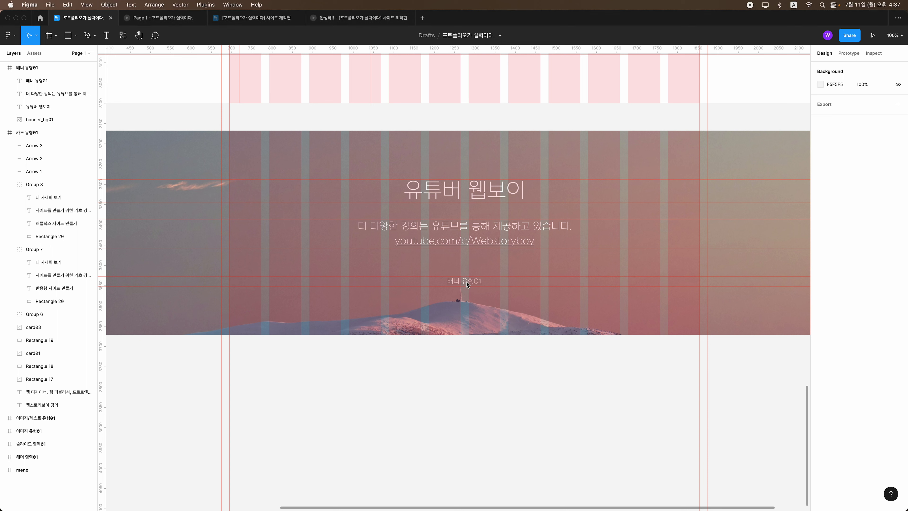
left_click(466, 282)
left_click(831, 258)
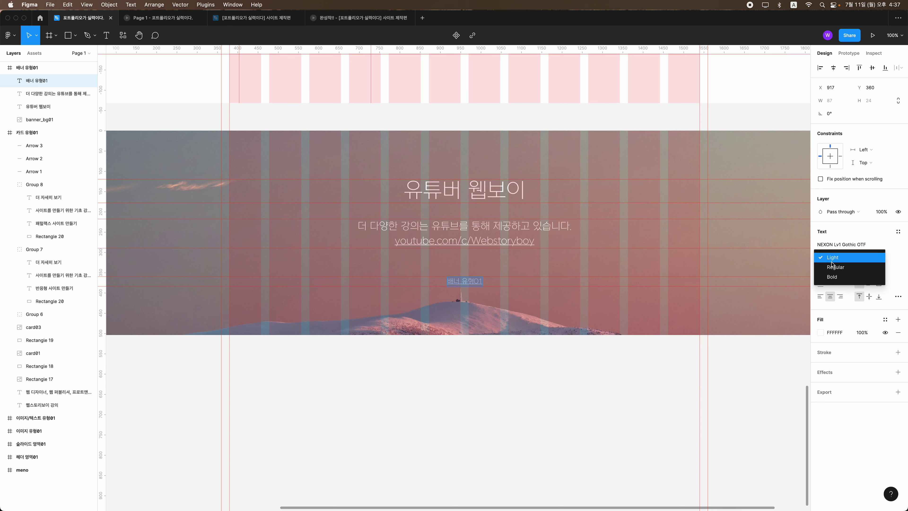
mouse_move(163, 17)
left_click(170, 21)
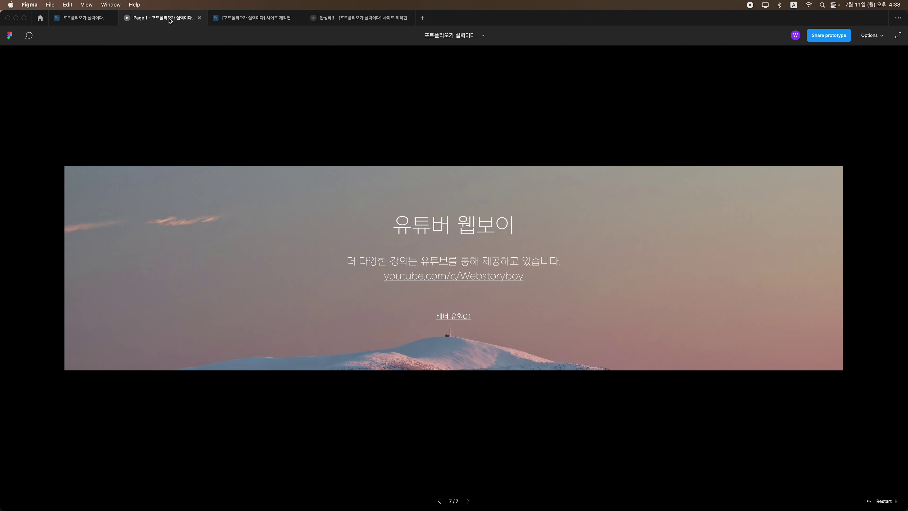
left_click(86, 17)
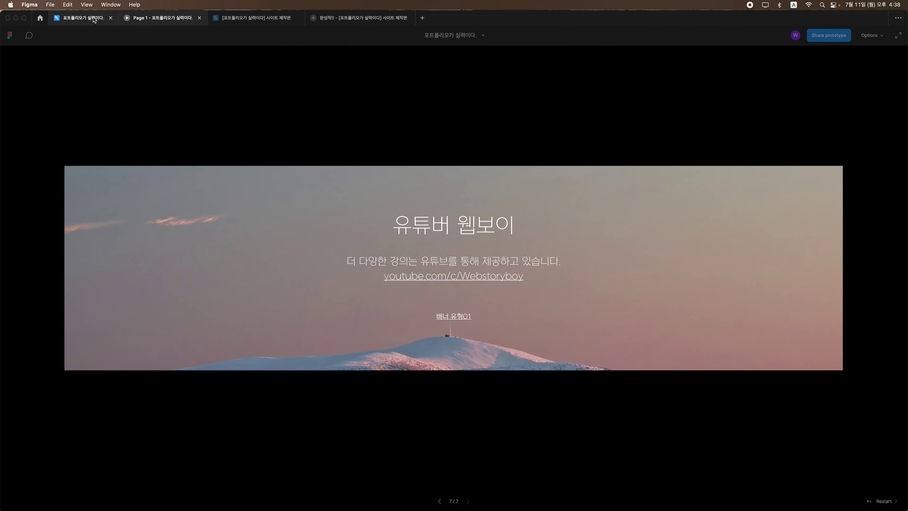
Step: Select the subtitle's link text and set its text Decoration to None
left_click(406, 246)
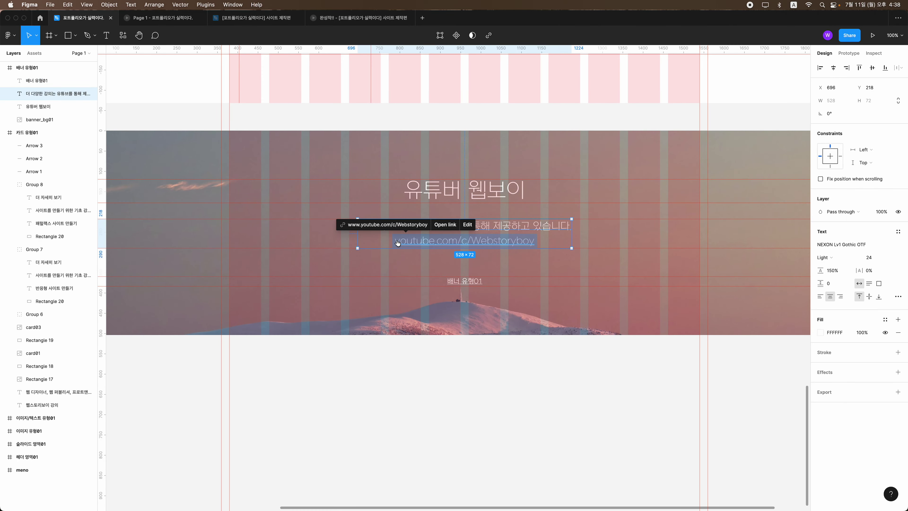
key("Escape")
left_click(534, 244)
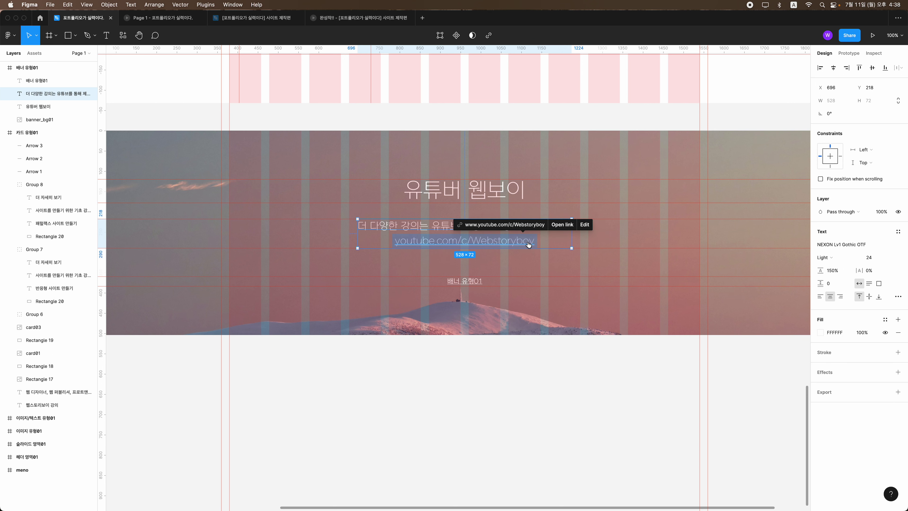
left_click(589, 227)
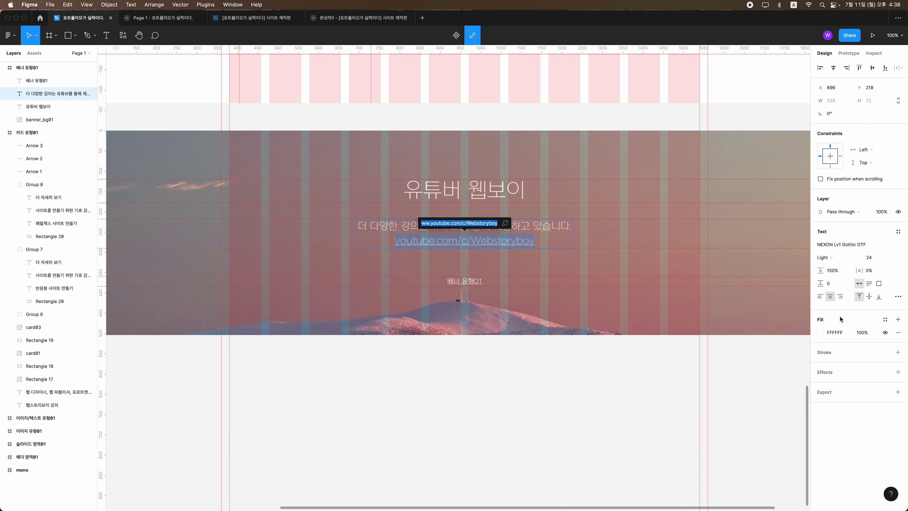
left_click(897, 297)
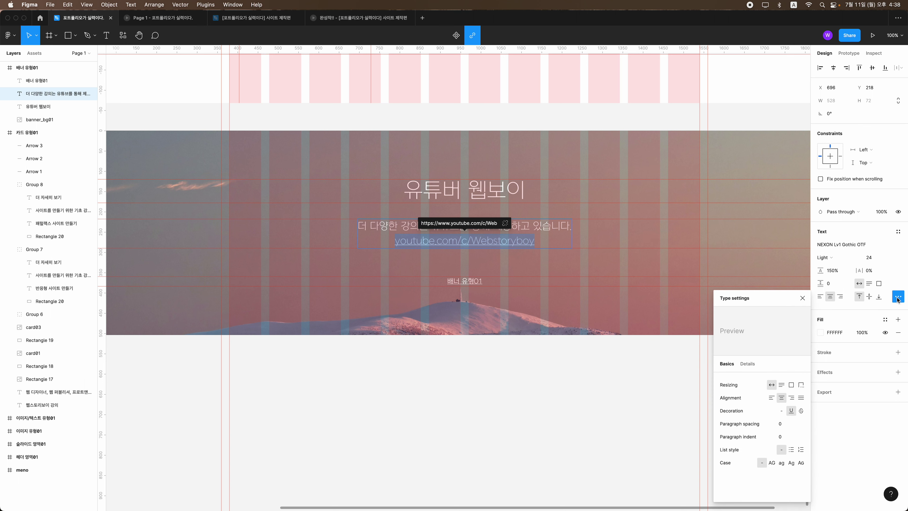
left_click(782, 410)
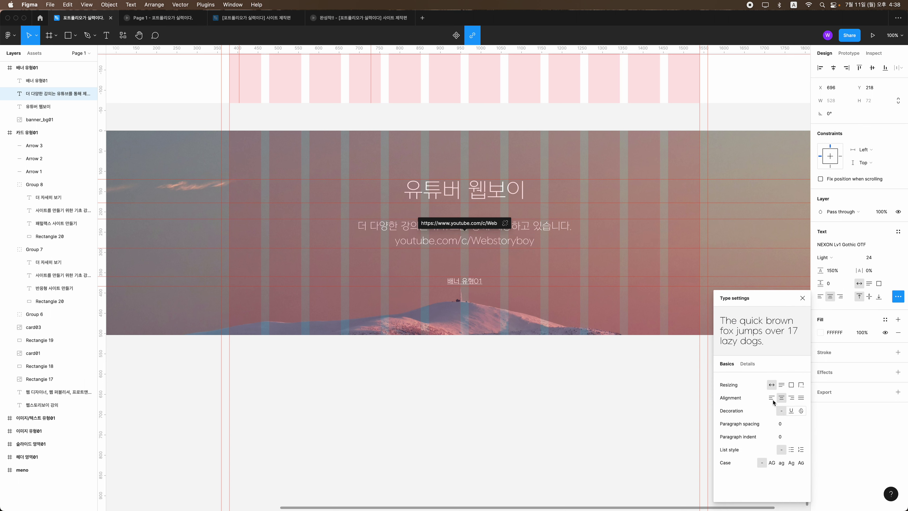
Step: Reselect the youtube.com/c/Webstoryboy text box, reapply Decoration None, and reopen the prototype preview
double_click(470, 235)
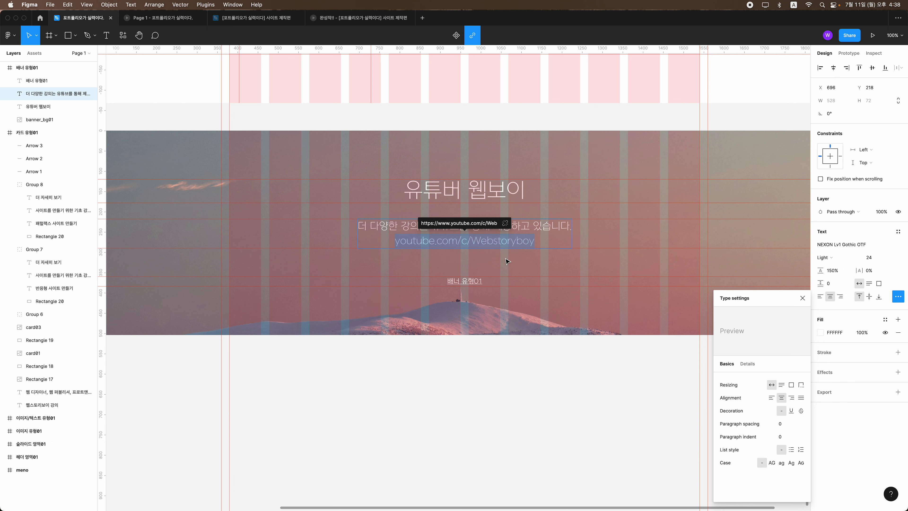
key("Escape")
left_click(515, 268)
left_click(509, 241)
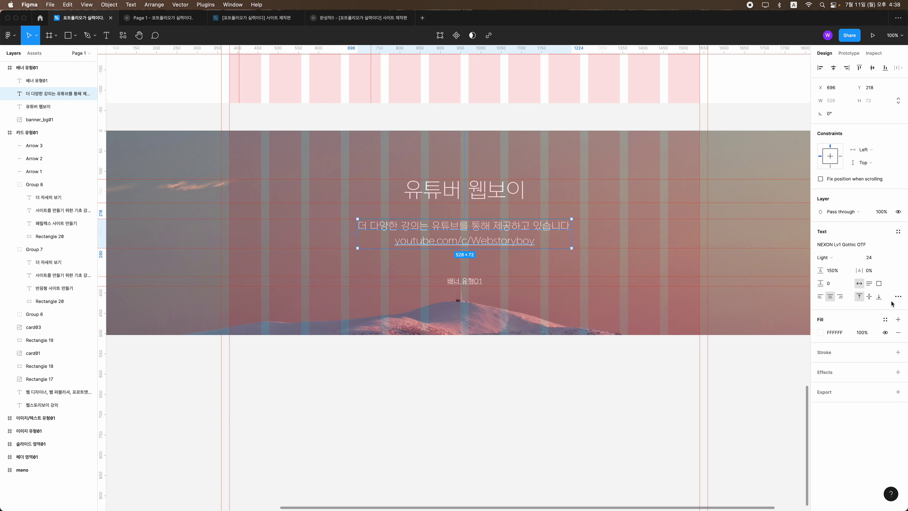
left_click(897, 296)
left_click(782, 411)
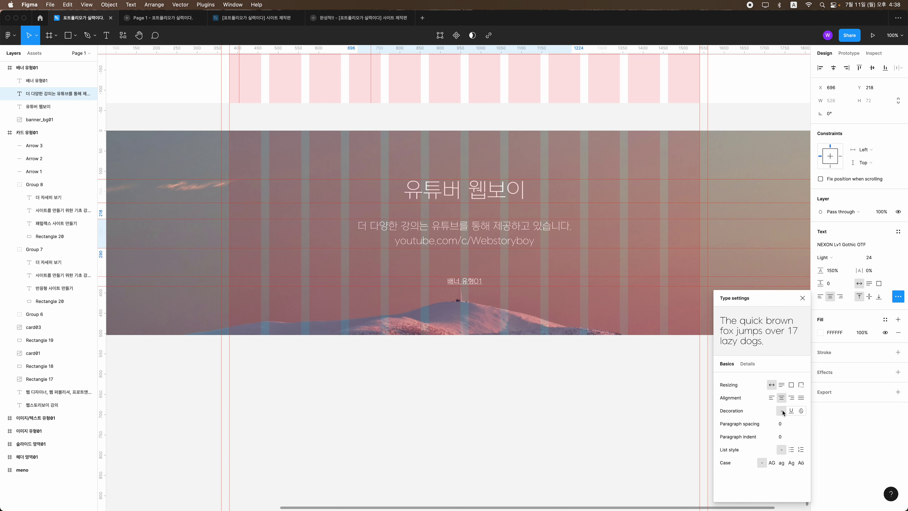
left_click(620, 384)
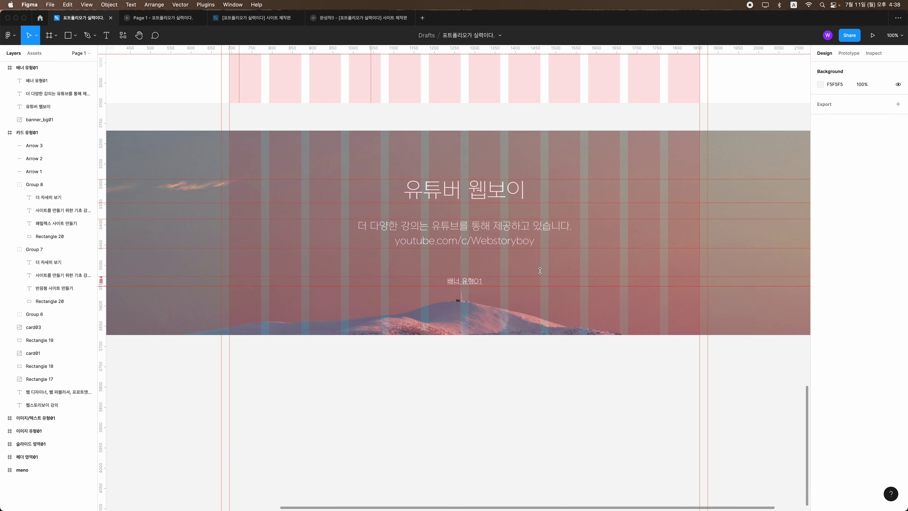
left_click(358, 18)
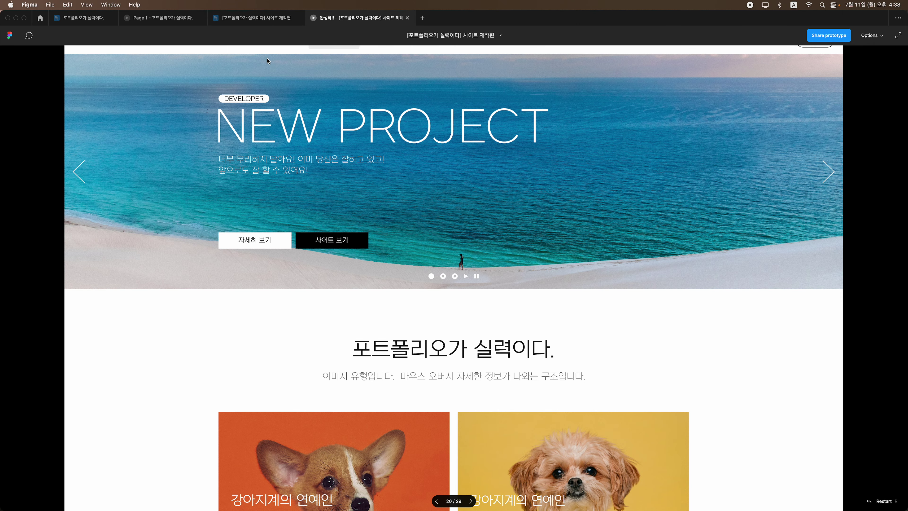
left_click(162, 18)
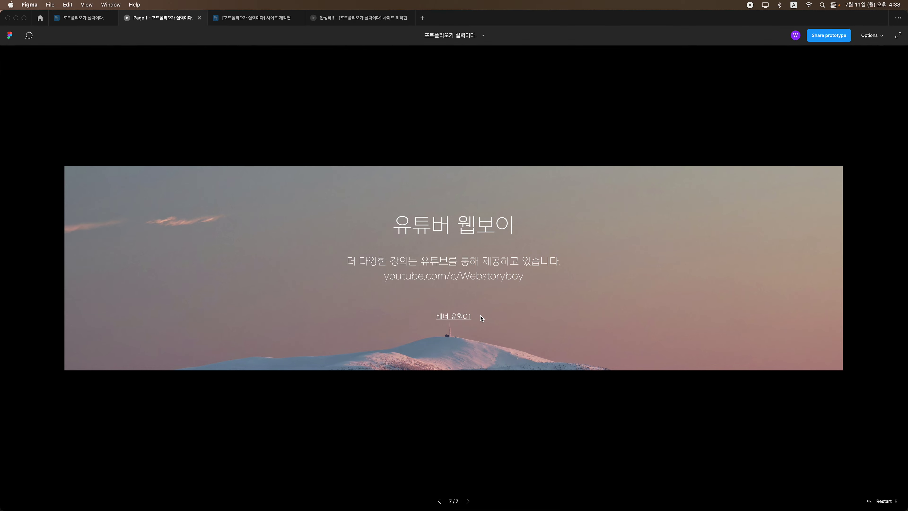
left_click(82, 18)
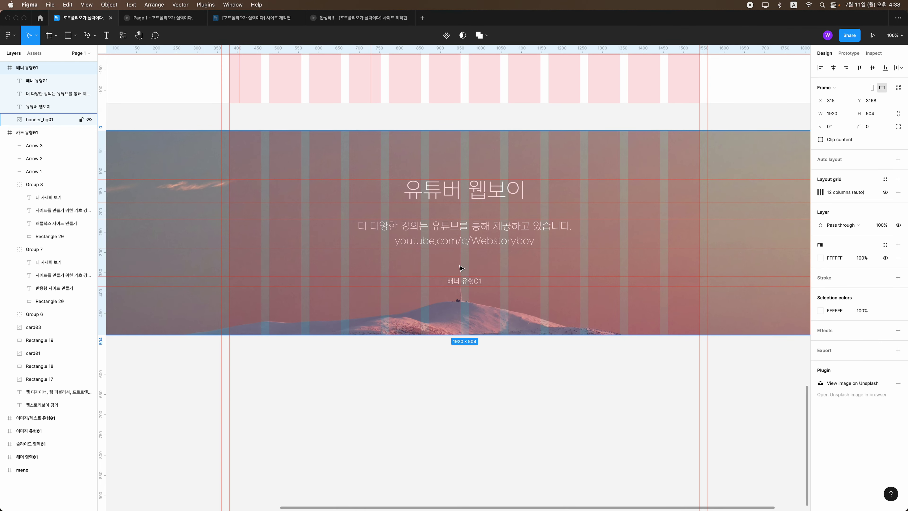
scroll(460, 268, "down", 5, "ctrl")
scroll(458, 265, "up", 5)
scroll(502, 206, "down", 2)
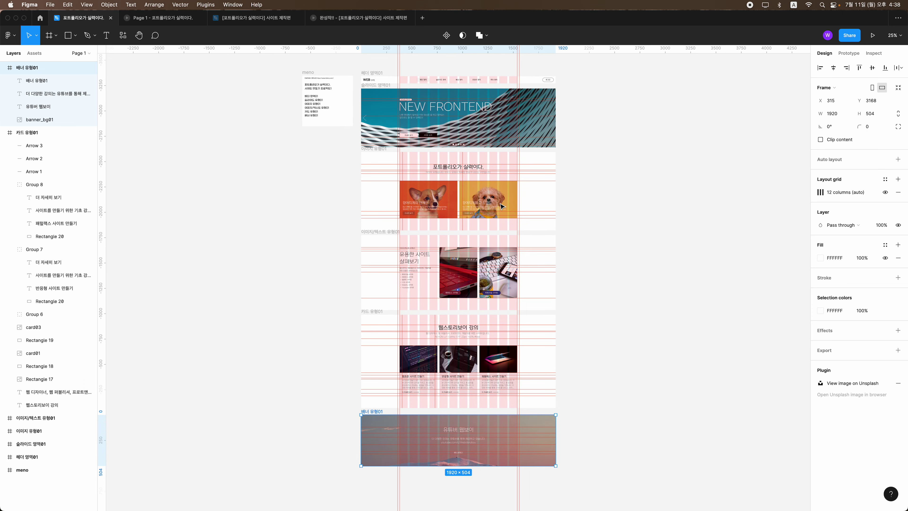
scroll(503, 206, "up", 5, "ctrl")
scroll(464, 202, "up", 2)
scroll(424, 198, "up", 3)
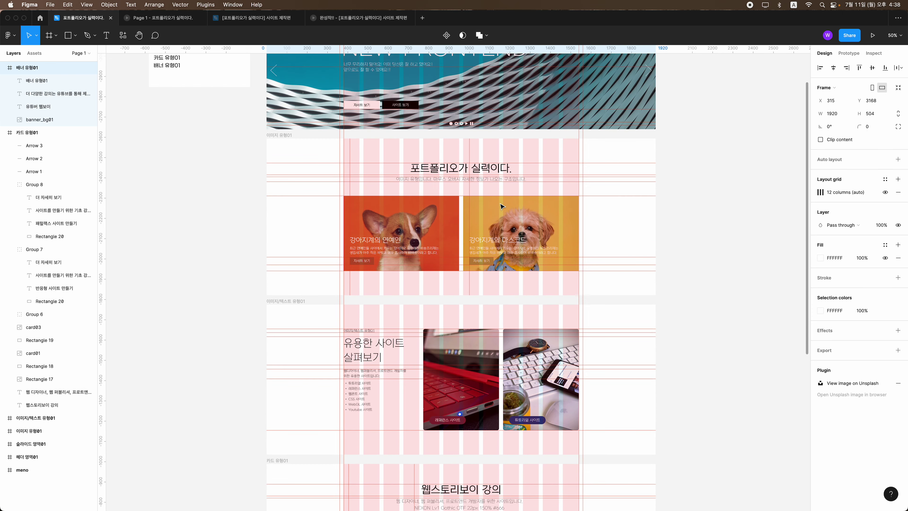
scroll(424, 198, "up", 3)
scroll(421, 199, "up", 1)
scroll(417, 203, "up", 1)
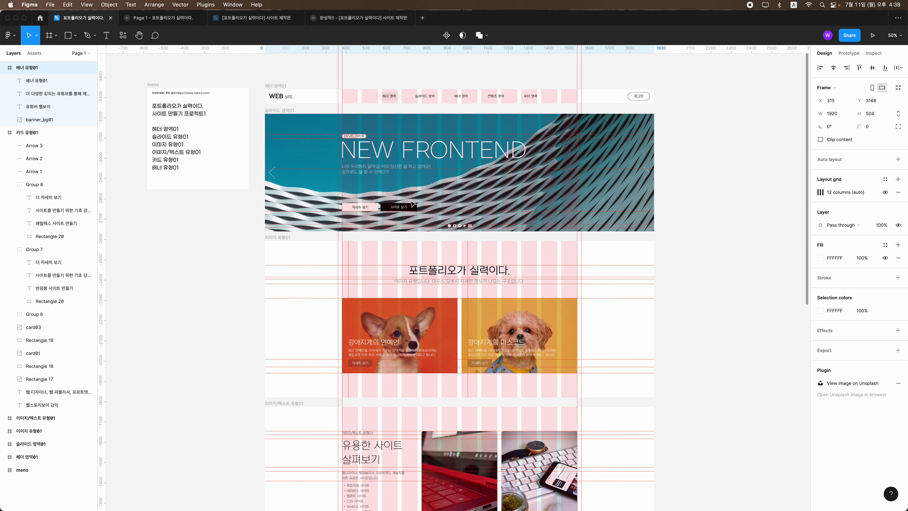
scroll(412, 205, "up", 3)
scroll(411, 205, "down", 2)
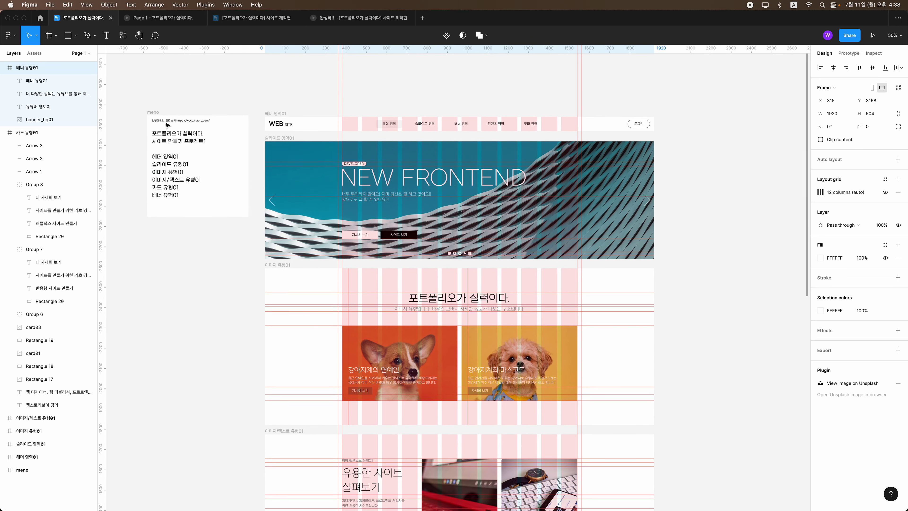
key("shift+0")
scroll(172, 182, "left", 6)
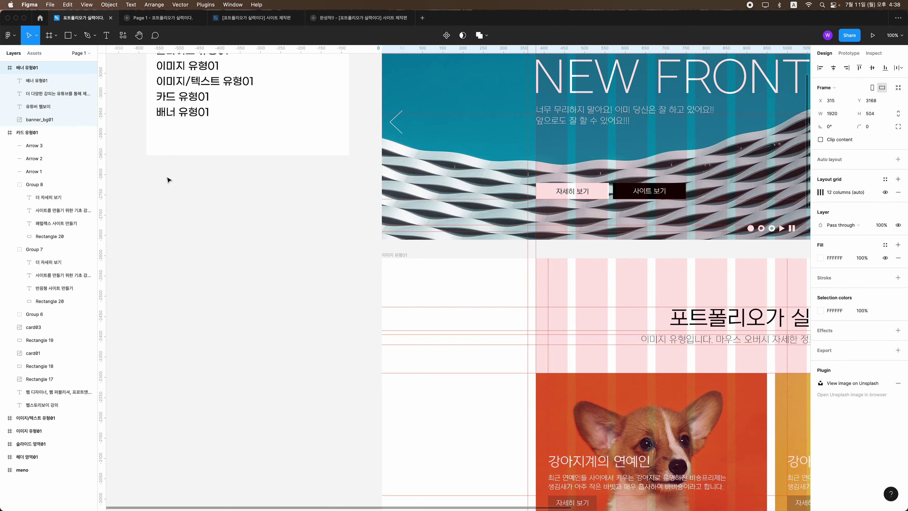
scroll(185, 188, "up", 3)
scroll(215, 195, "up", 1)
key("minus")
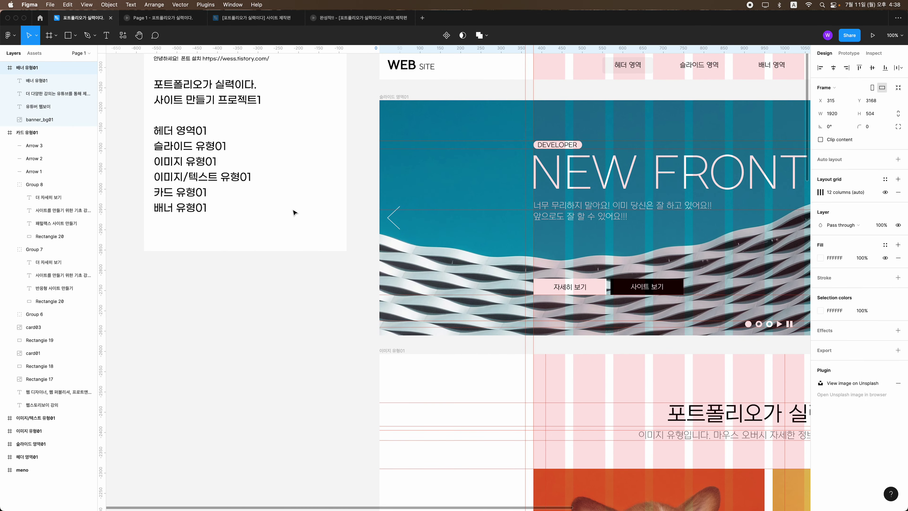
scroll(291, 210, "down", 3)
scroll(291, 211, "right", 2)
scroll(289, 209, "down", 2)
scroll(278, 207, "down", 2)
key("minus")
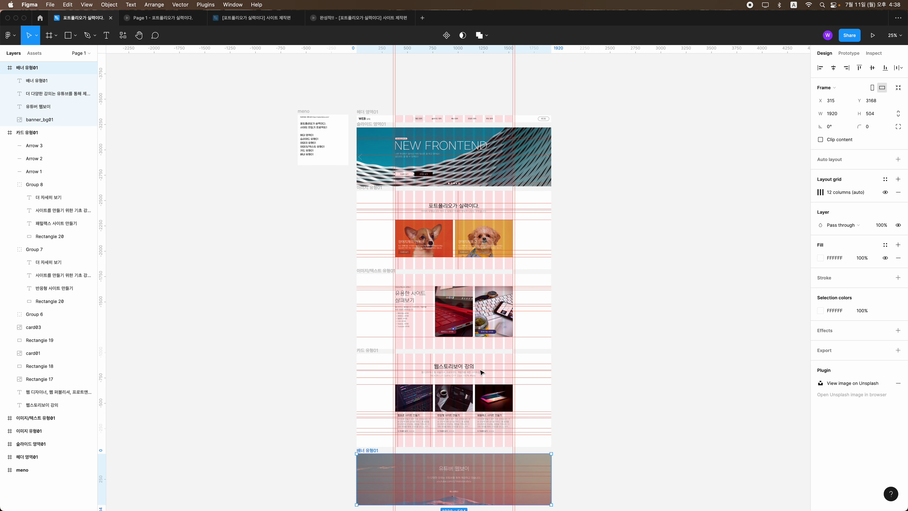
scroll(636, 211, "down", 2)
scroll(636, 211, "down", 5)
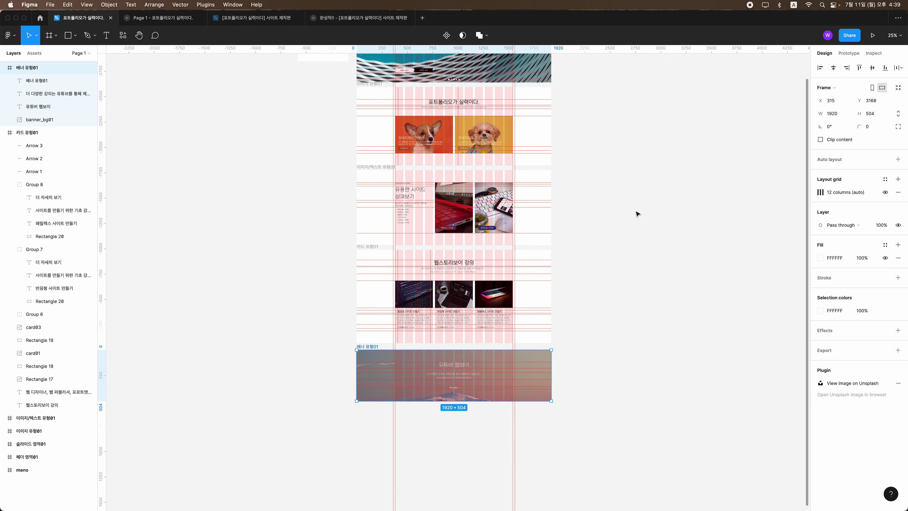
scroll(640, 211, "up", 3)
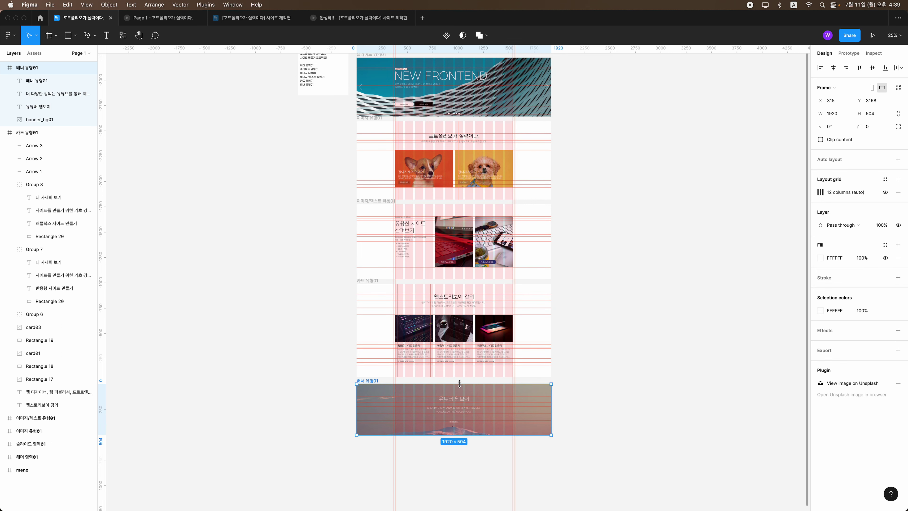
left_click(607, 244)
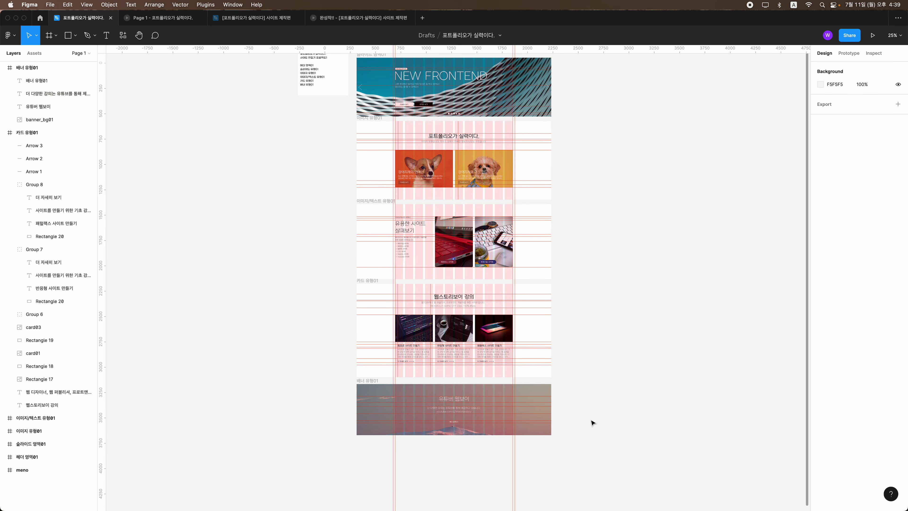
scroll(553, 223, "down", 2)
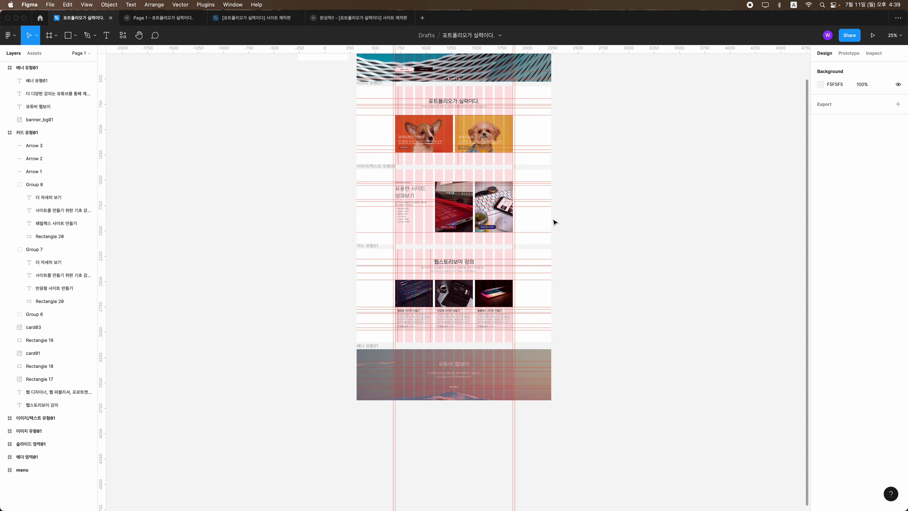
scroll(529, 462, "up", 2)
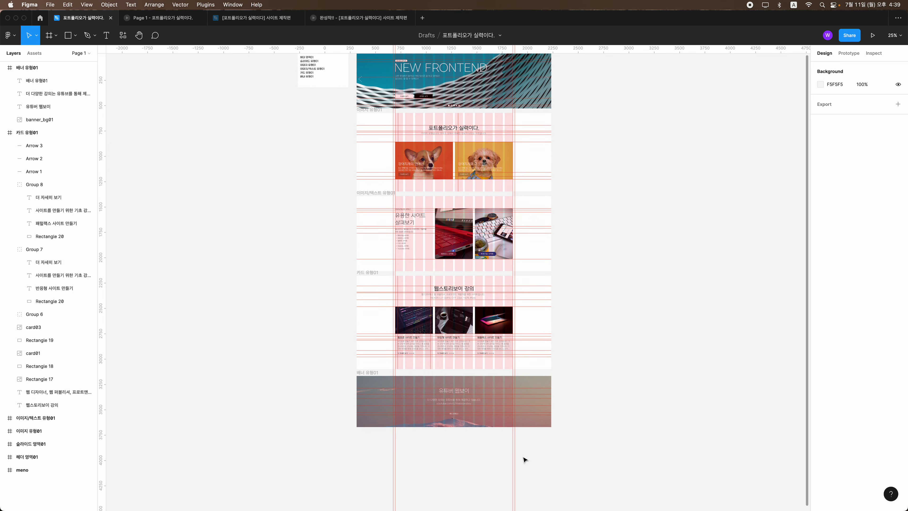
scroll(501, 447, "up", 1)
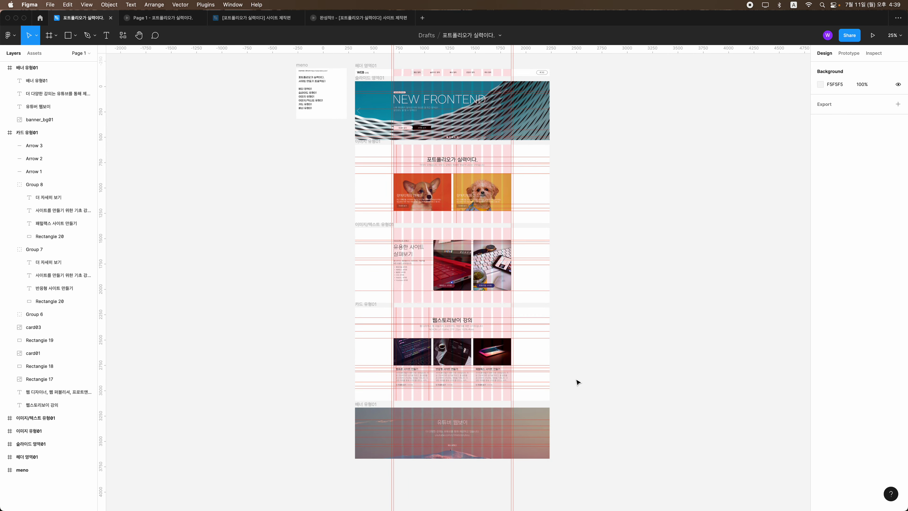
key("super+equal")
scroll(537, 282, "up", 3)
scroll(537, 281, "up", 2)
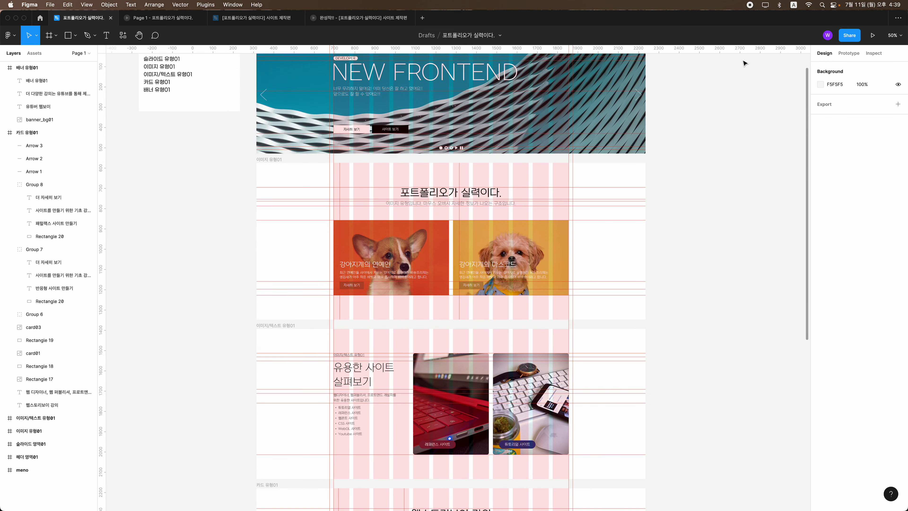
left_click(846, 36)
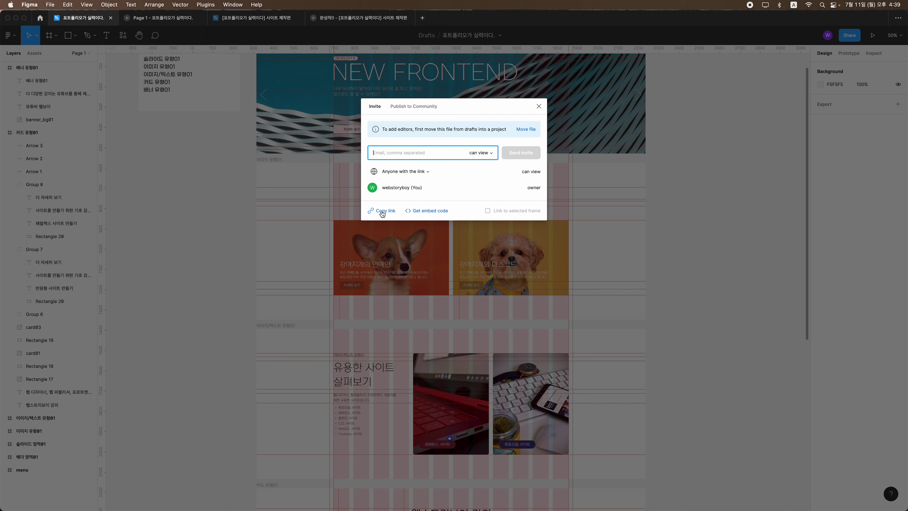
left_click(539, 107)
scroll(680, 165, "up", 1)
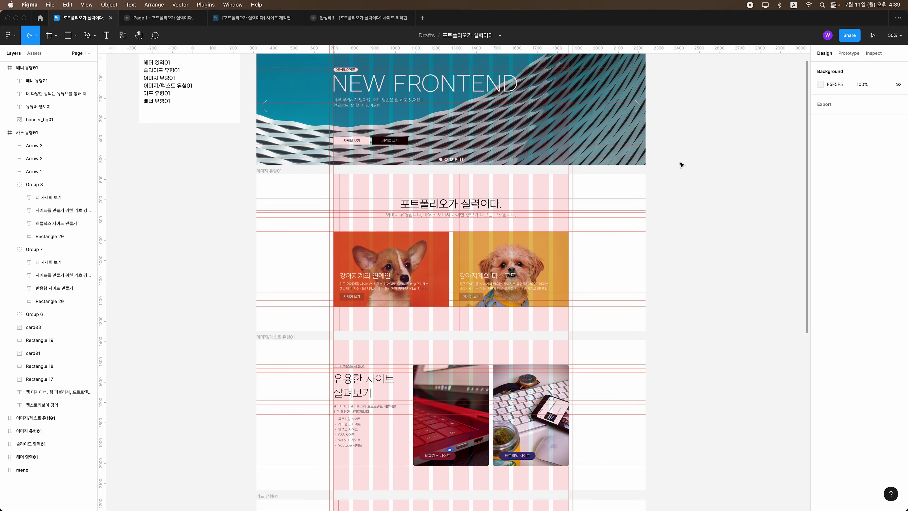
Step: Scroll the layers list to 카드 유형01 and fold away the 카드 유형01 and 배너 유형01 groups
scroll(681, 165, "up", 3)
scroll(681, 164, "down", 1)
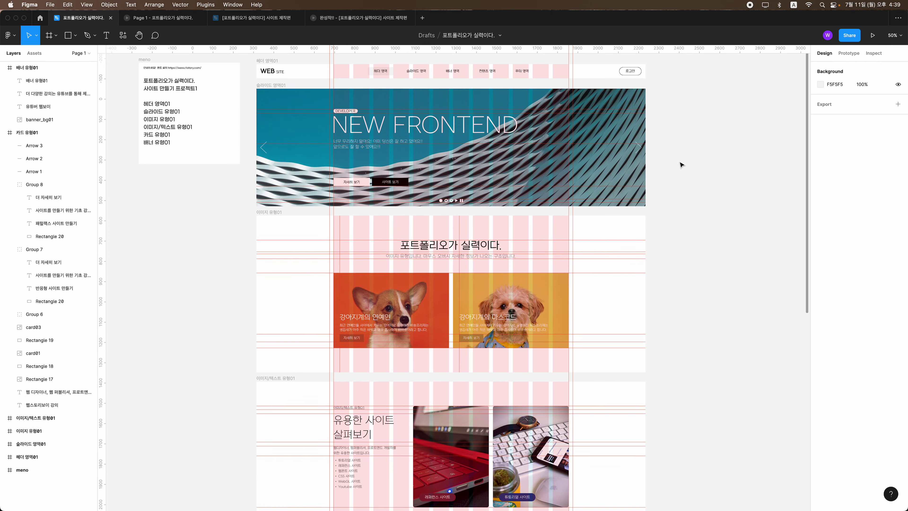
scroll(680, 165, "down", 7)
scroll(681, 164, "down", 8)
scroll(681, 165, "down", 2)
scroll(681, 164, "down", 4)
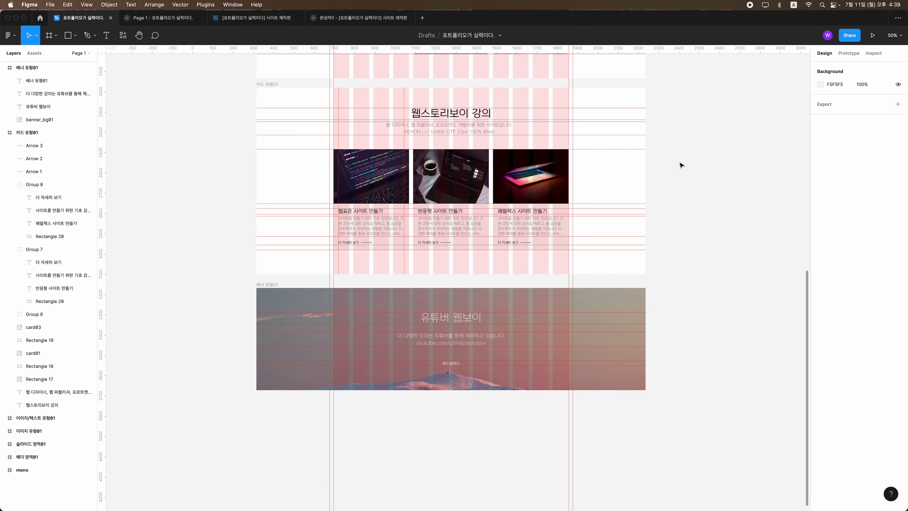
scroll(680, 164, "down", 2)
scroll(681, 164, "down", 2)
scroll(681, 165, "down", 1)
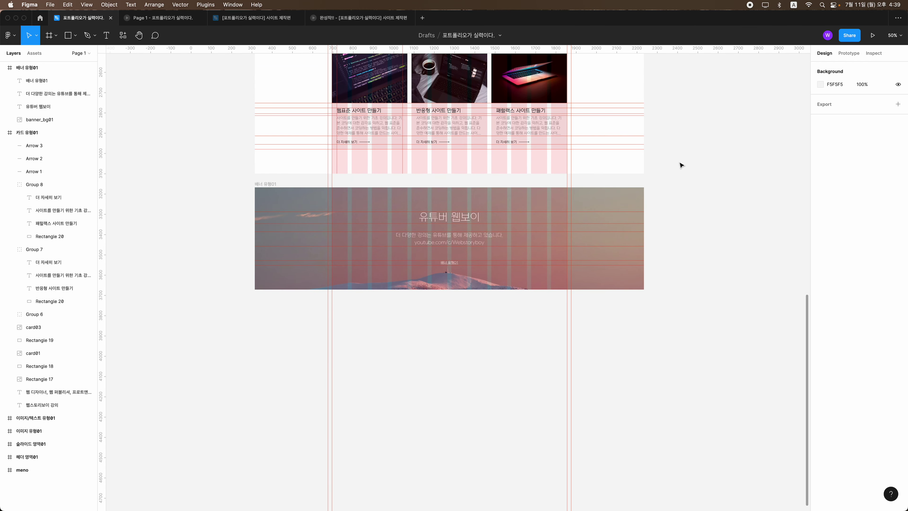
left_click(29, 134)
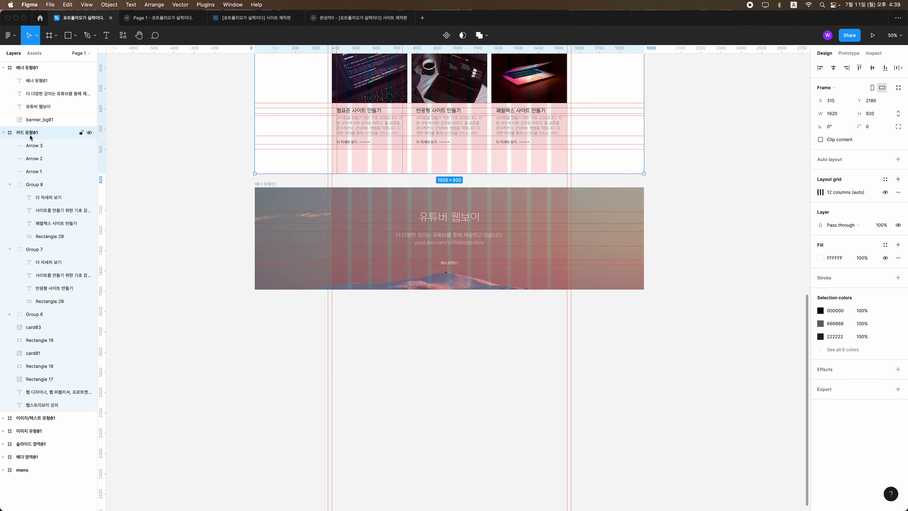
left_click(4, 133)
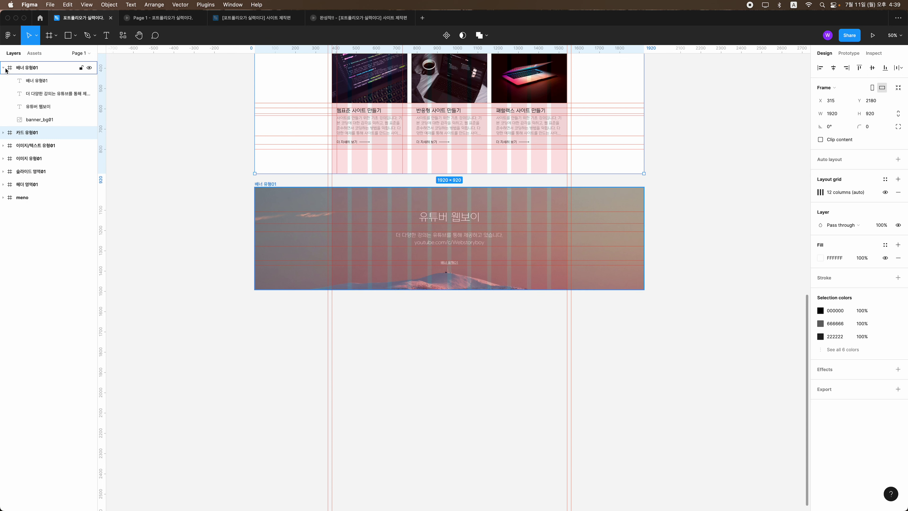